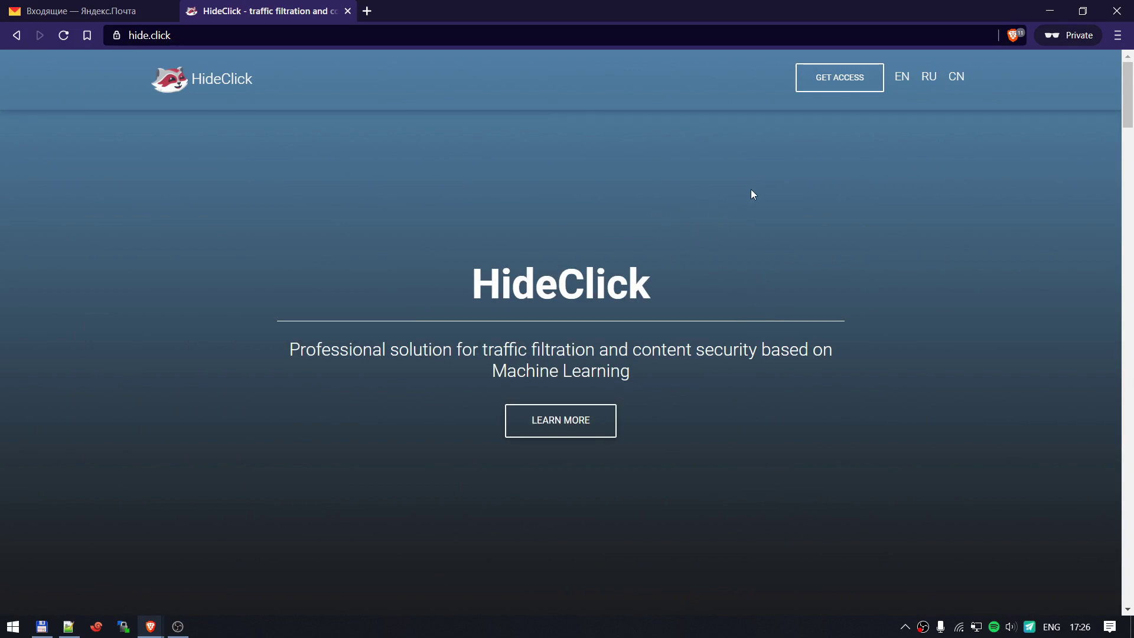
# Step: Request free 7-day trial access to HideClick, entering the e-mail address in the registration form
pyautogui.click(835, 83)
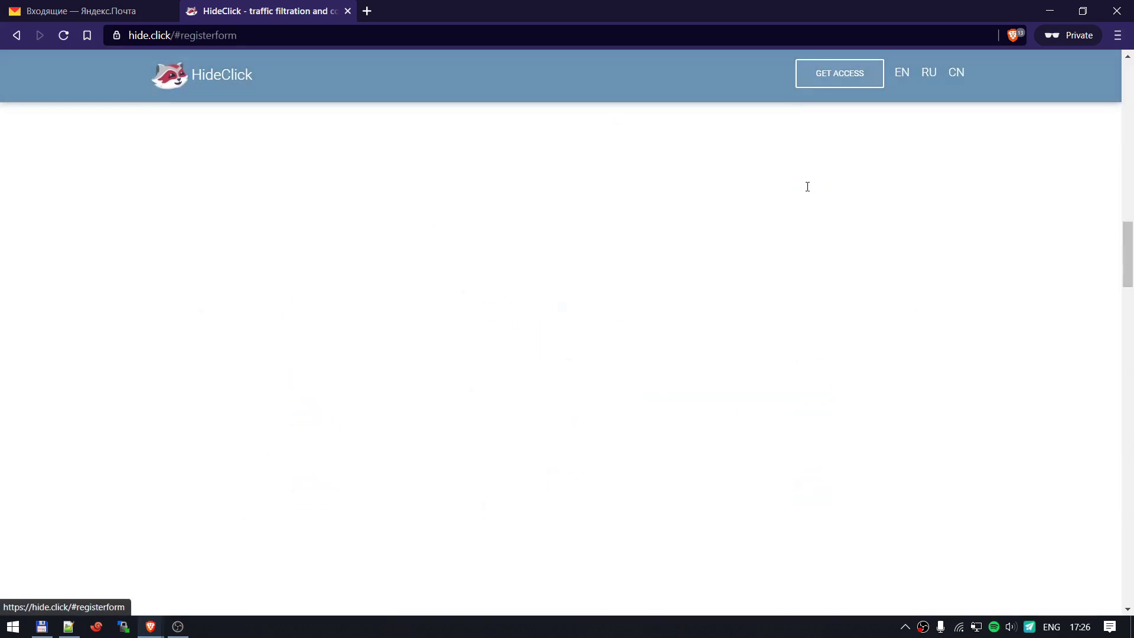
pyautogui.click(779, 319)
pyautogui.hotkey('ctrl', 'v')
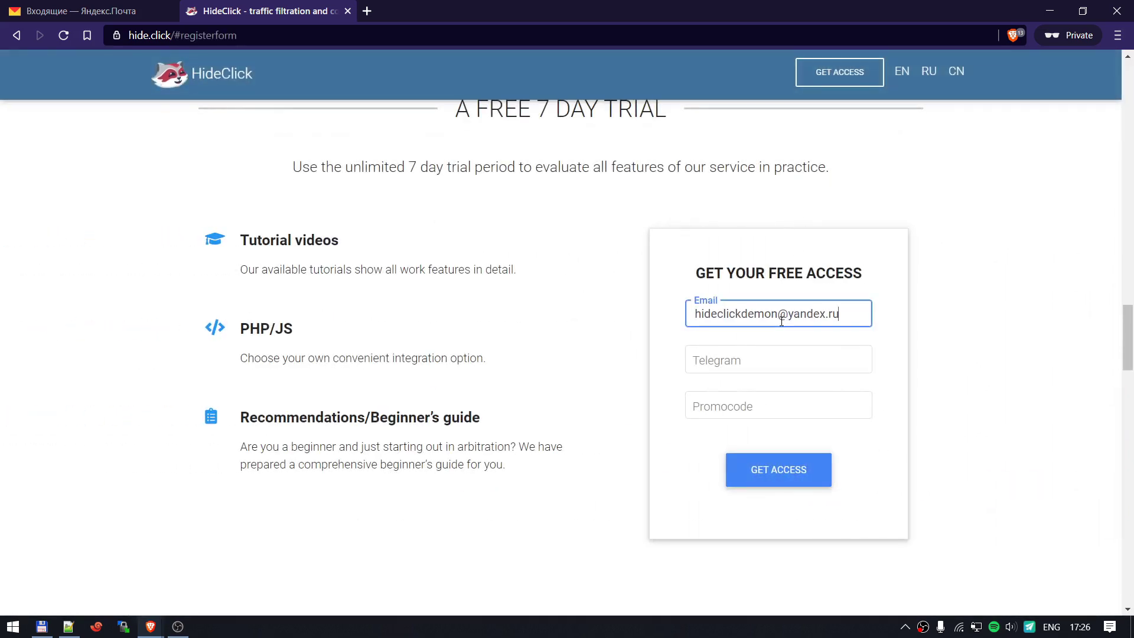
pyautogui.click(817, 470)
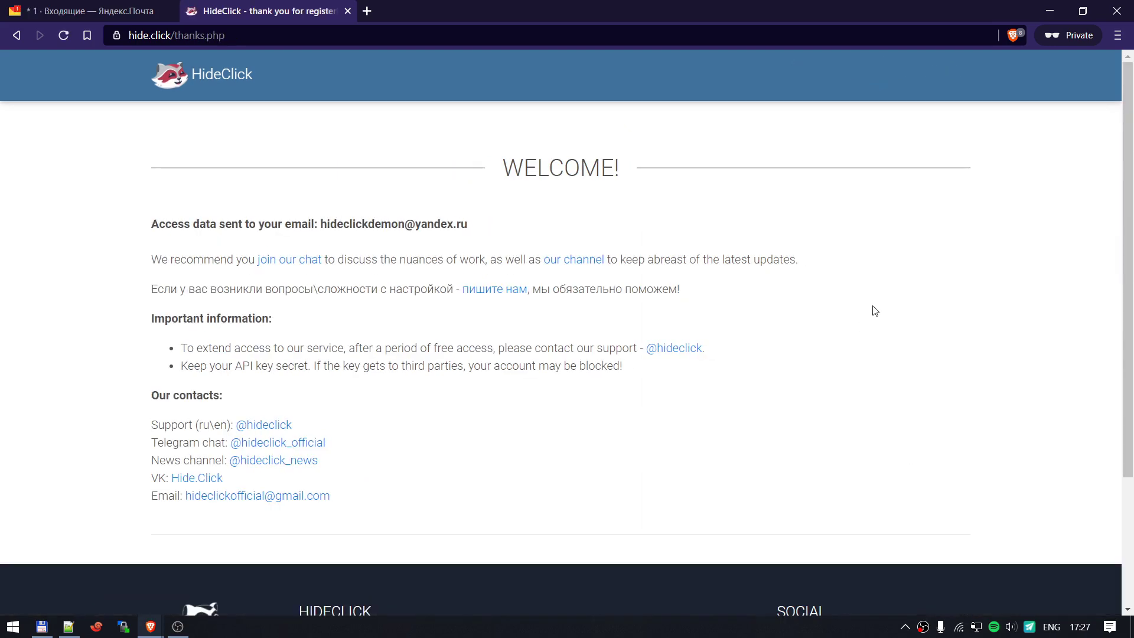
# Step: Open the Hide.Click registration e-mail in the mailbox and follow its link to the personal account login page
pyautogui.click(88, 11)
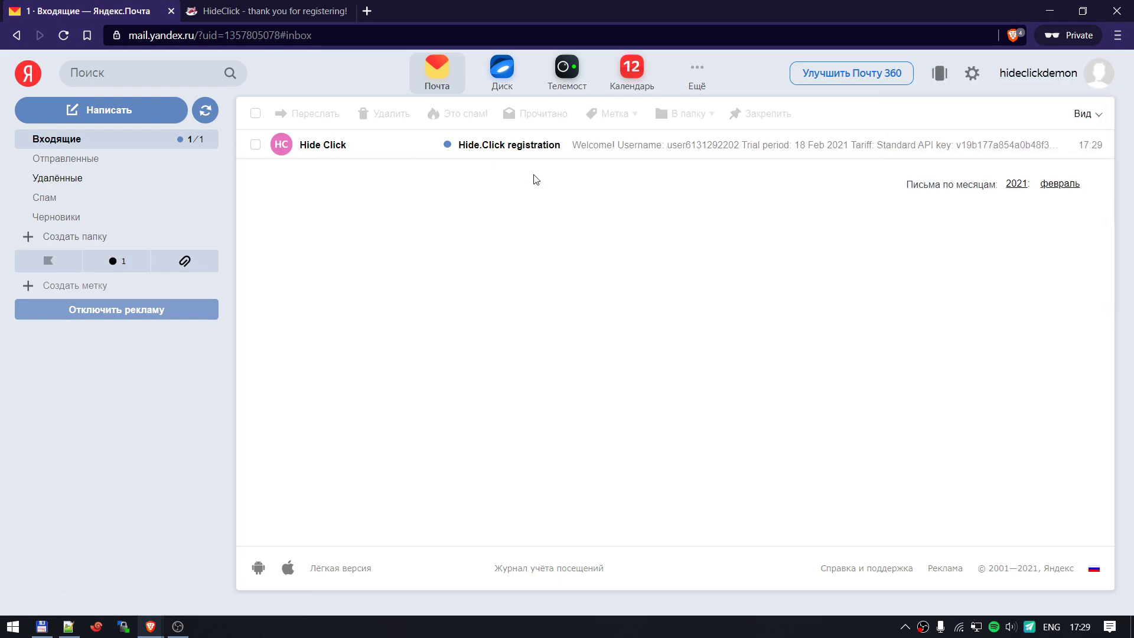
pyautogui.click(532, 150)
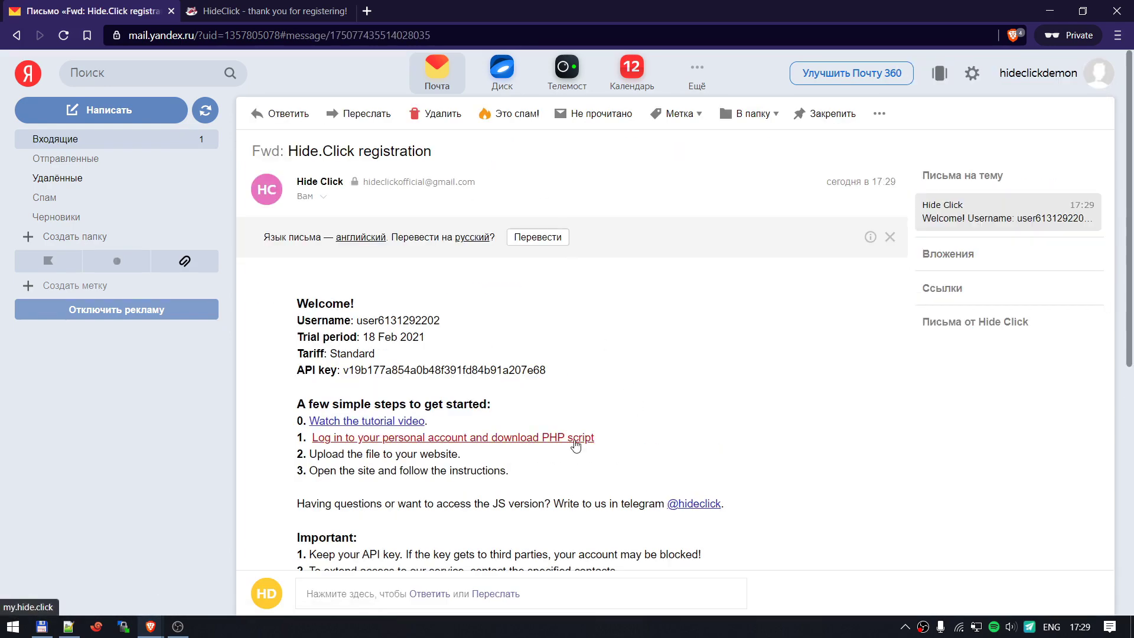
pyautogui.click(576, 437)
pyautogui.click(524, 11)
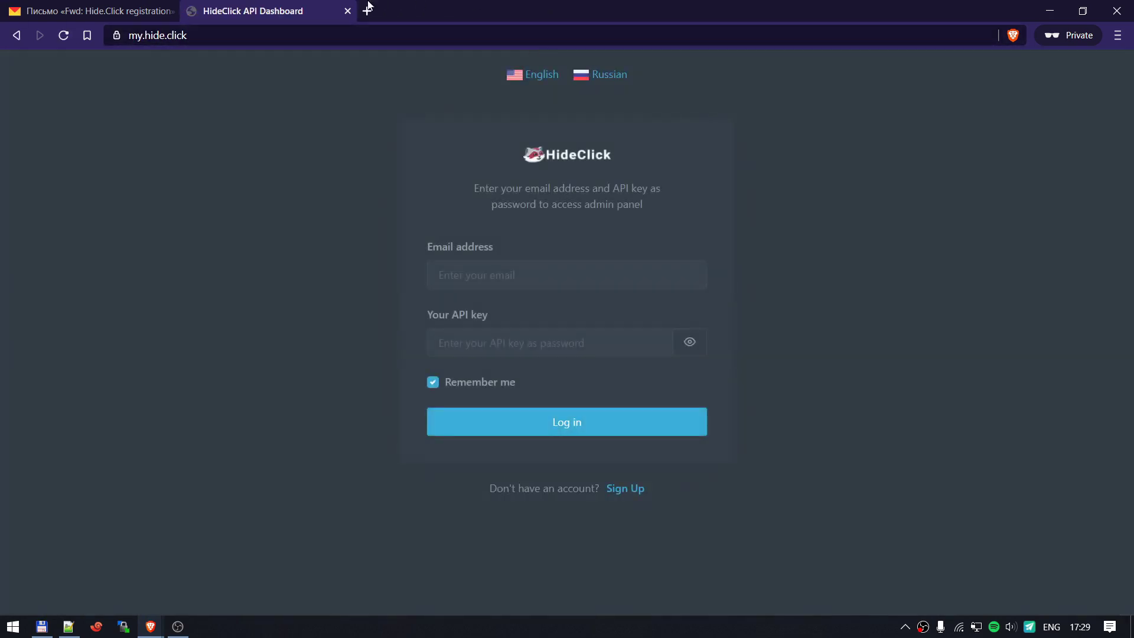
# Step: Copy the mailbox's e-mail address from the mail account and paste it as the HideClick login e-mail
pyautogui.click(101, 11)
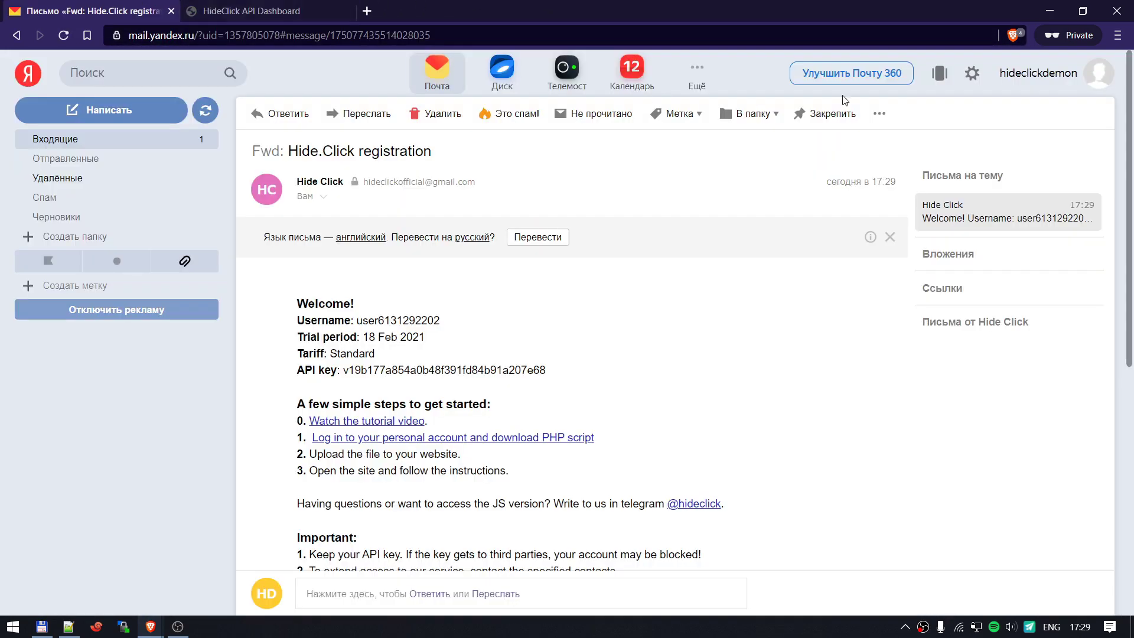
pyautogui.click(1043, 73)
pyautogui.doubleClick(1007, 96)
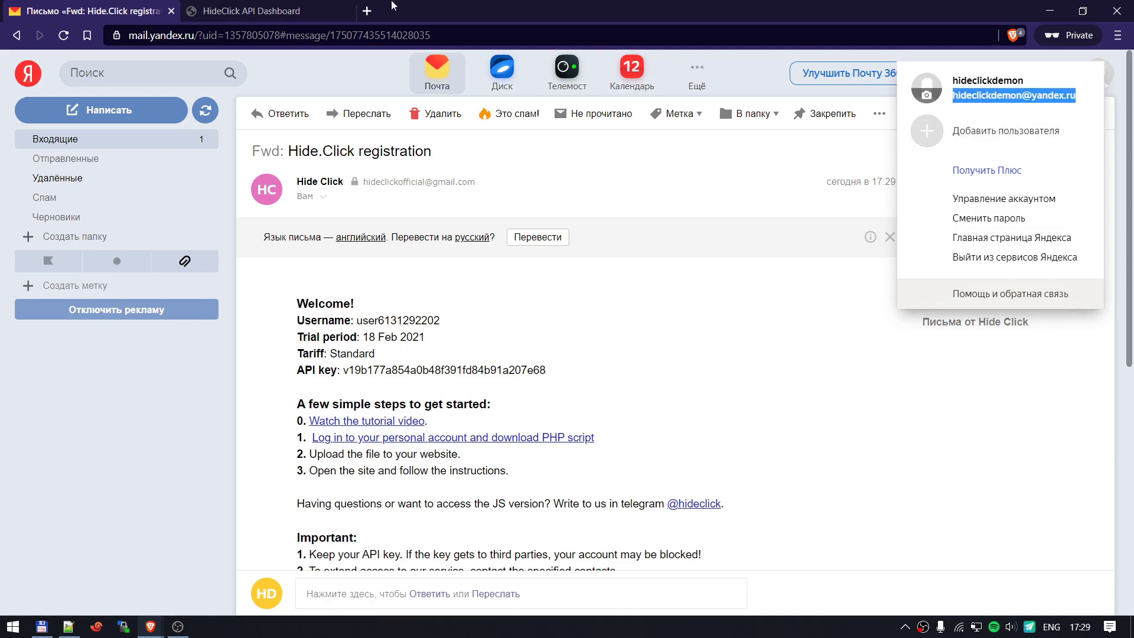
pyautogui.click(282, 8)
pyautogui.click(538, 280)
pyautogui.hotkey('ctrl', 'v')
# Step: Copy the API key from the registration e-mail, paste it into the API key field and log in
pyautogui.click(77, 10)
pyautogui.doubleClick(474, 371)
pyautogui.hotkey('ctrl', 'c')
pyautogui.click(283, 9)
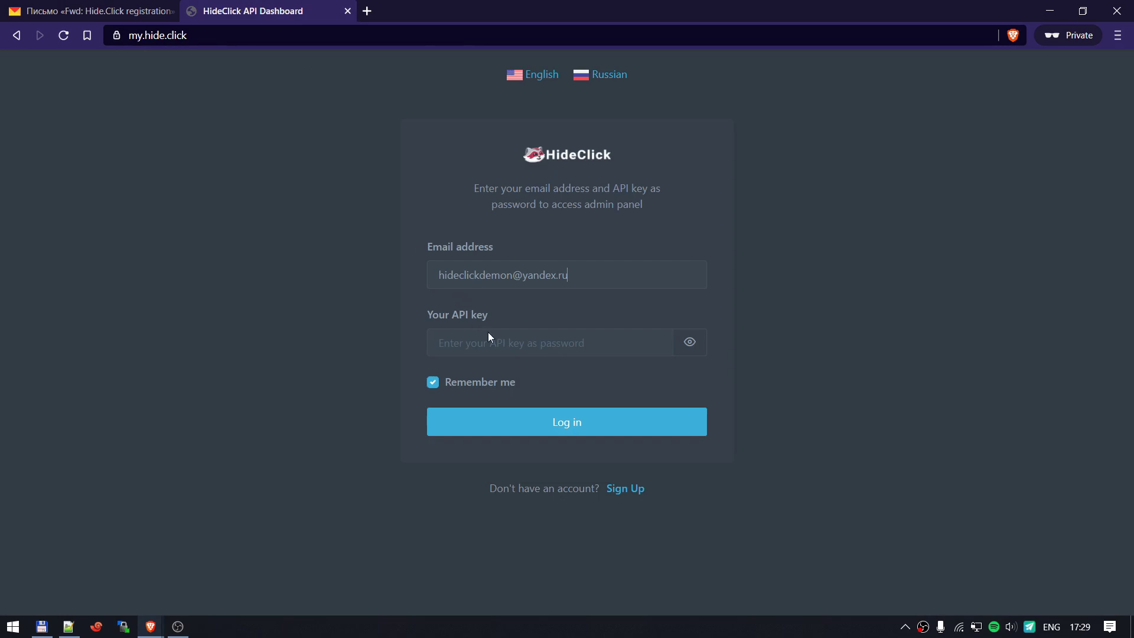
pyautogui.click(488, 334)
pyautogui.hotkey('ctrl', 'v')
pyautogui.click(625, 431)
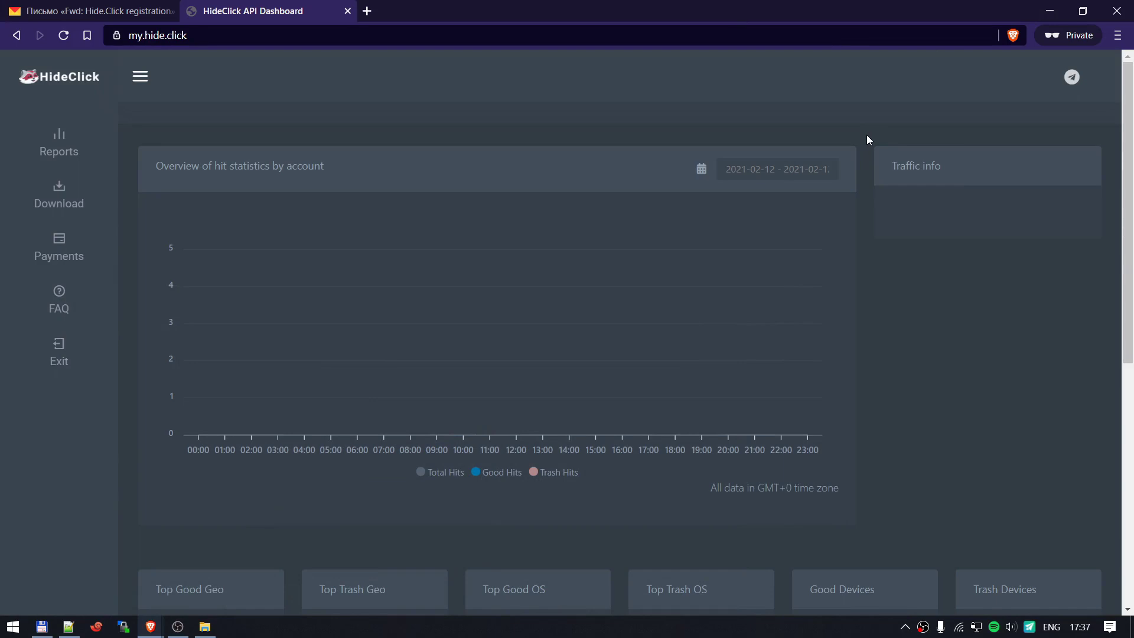
# Step: Look over the dashboard's hit statistics and expand the available download versions
pyautogui.scroll(-8, 867, 140)
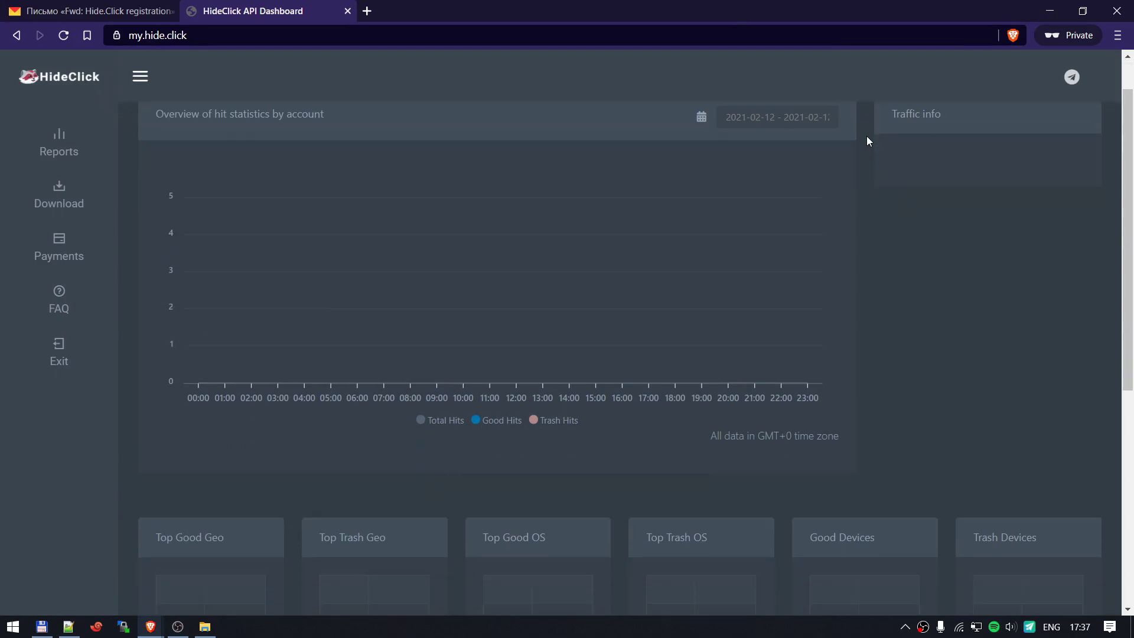
pyautogui.scroll(8, 866, 137)
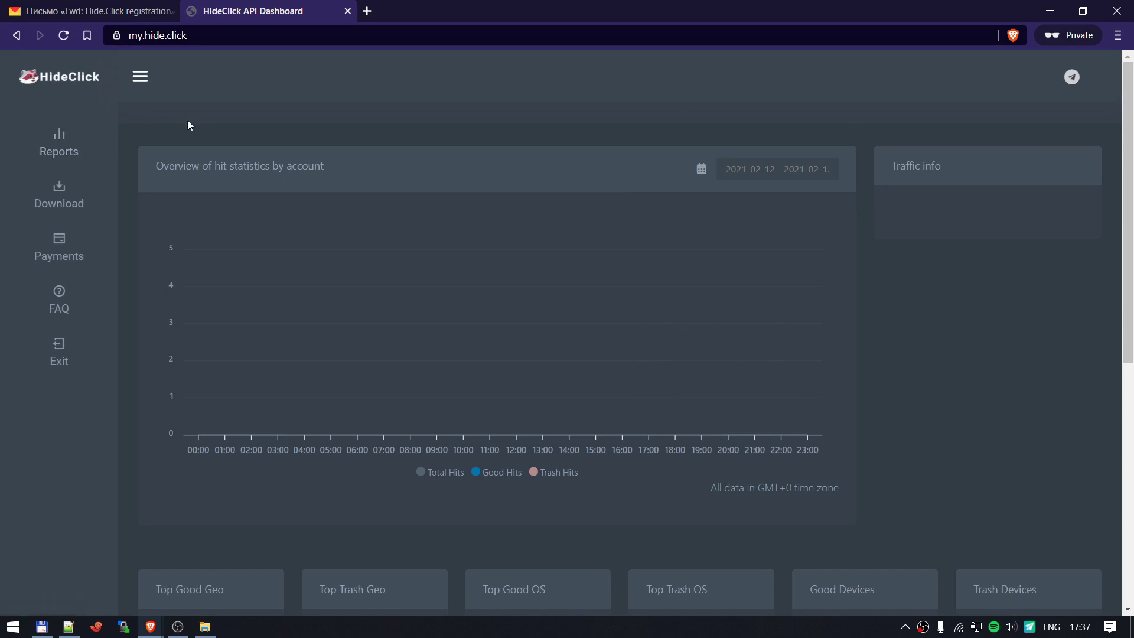
pyautogui.click(83, 197)
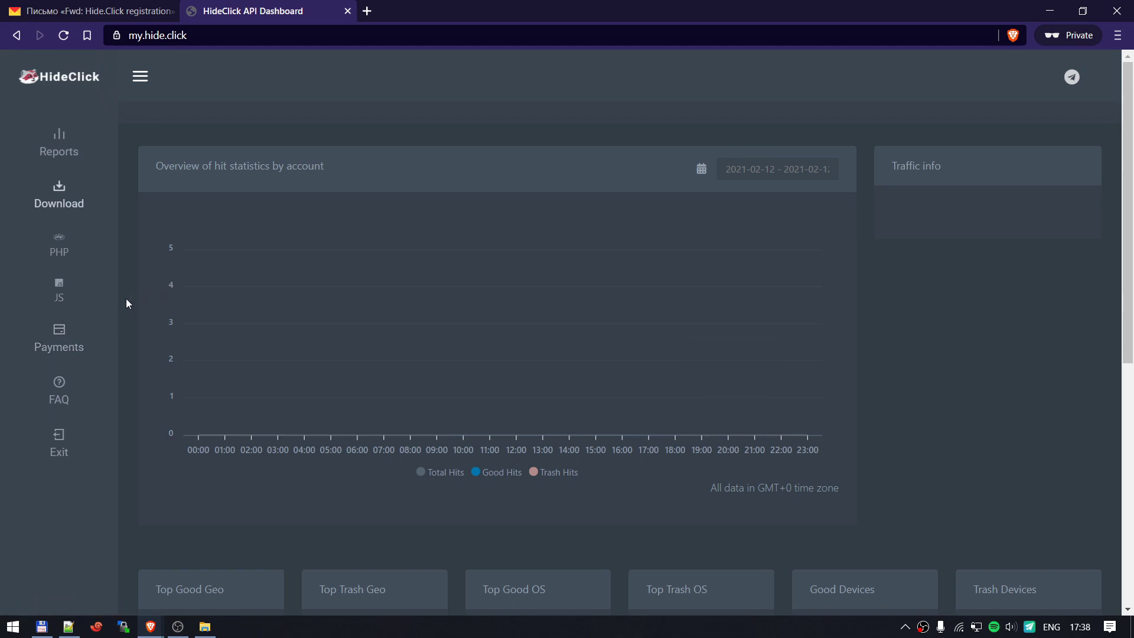
# Step: Open the knowledge base and read through the general recommendations
pyautogui.click(62, 392)
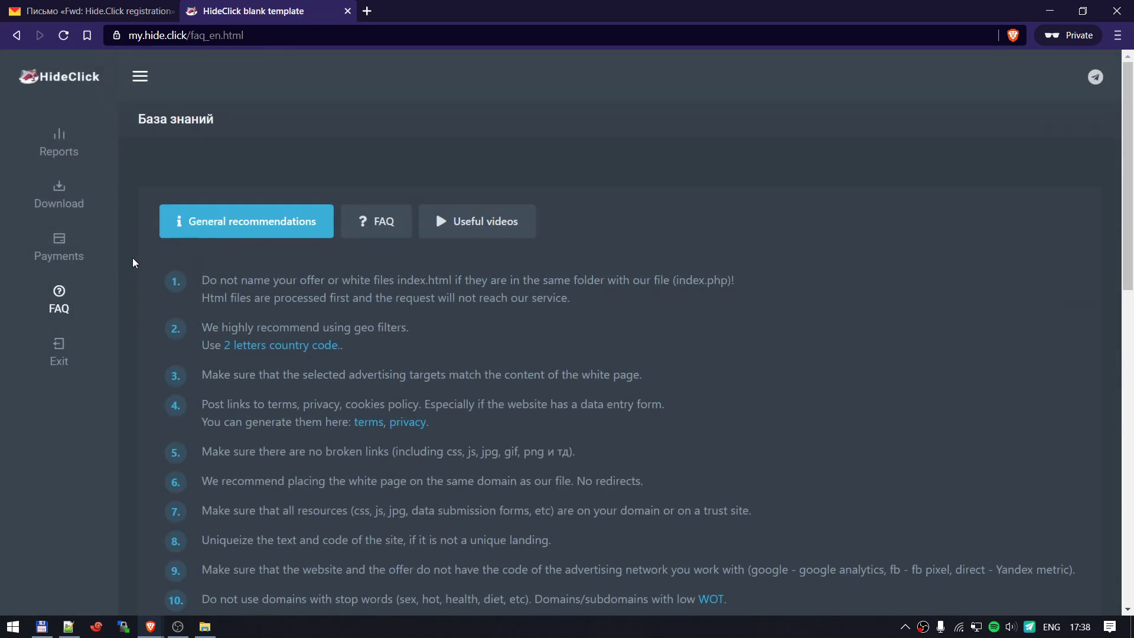
pyautogui.scroll(-6, 131, 256)
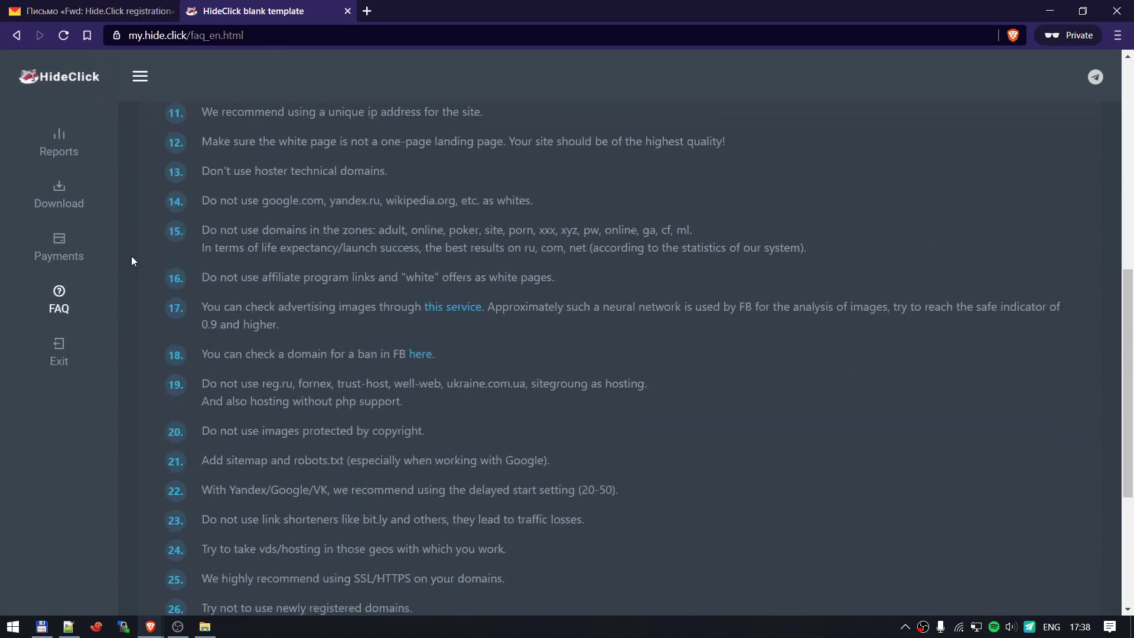
pyautogui.scroll(6, 131, 256)
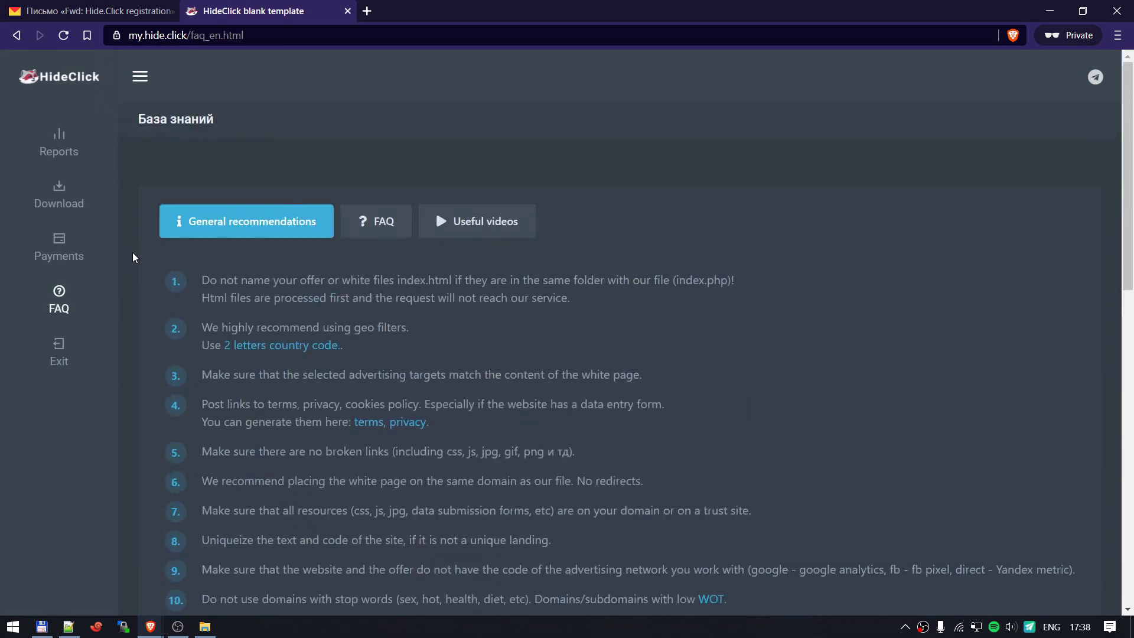
# Step: Browse the knowledge base's FAQ answers and its list of useful videos
pyautogui.click(378, 227)
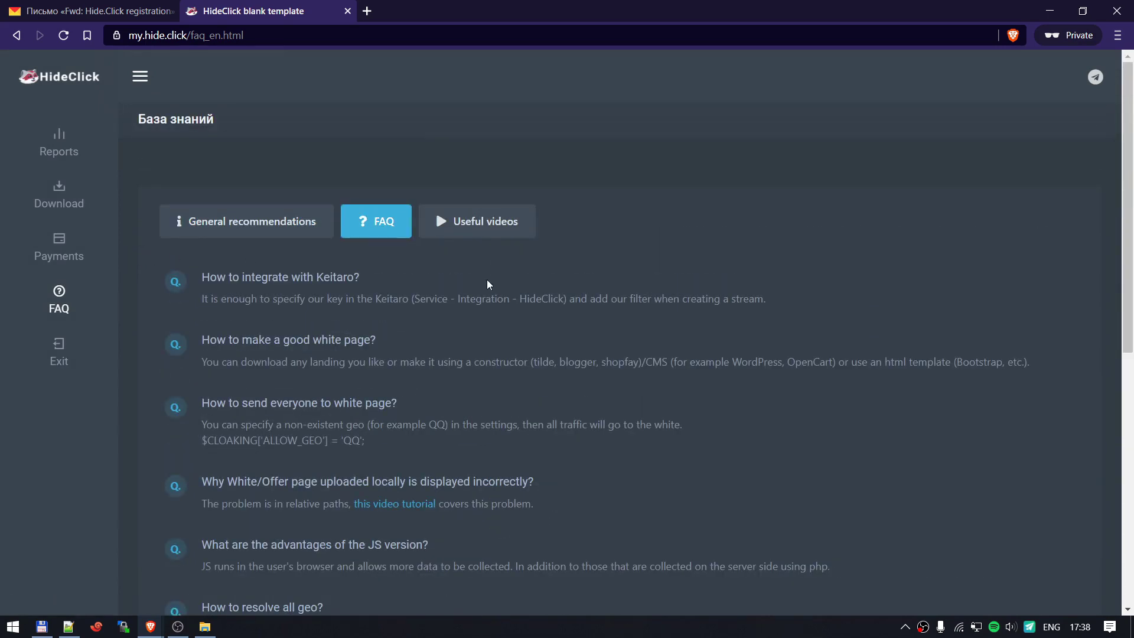
pyautogui.scroll(-7, 486, 317)
pyautogui.scroll(-3, 485, 317)
pyautogui.scroll(10, 486, 313)
pyautogui.click(477, 221)
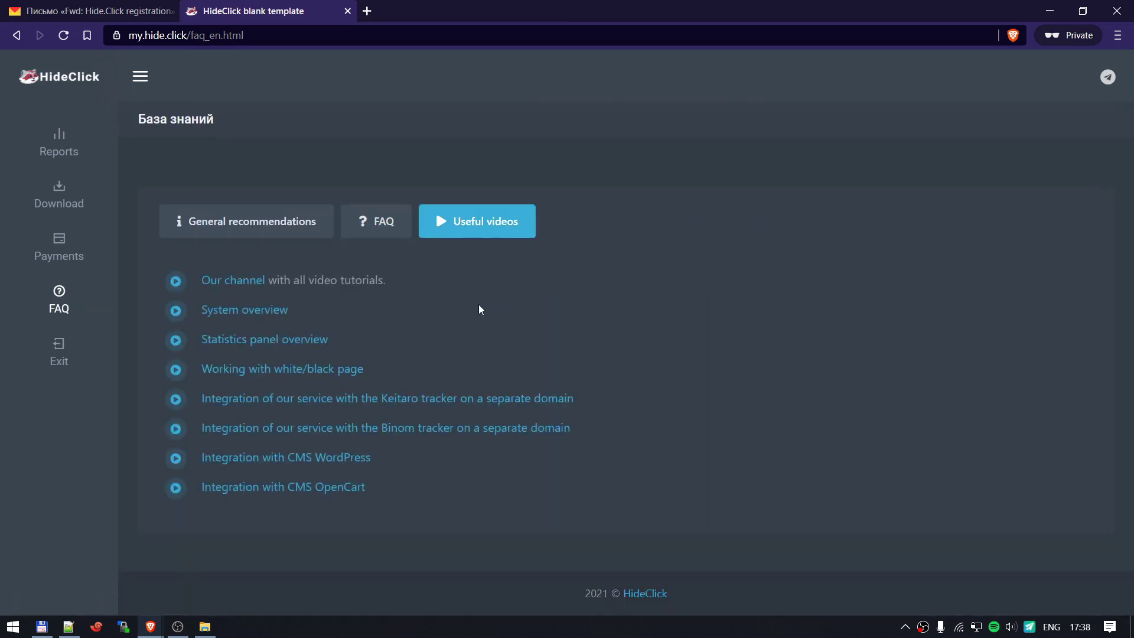
# Step: Open the PHP version's download page and review its required settings
pyautogui.click(61, 192)
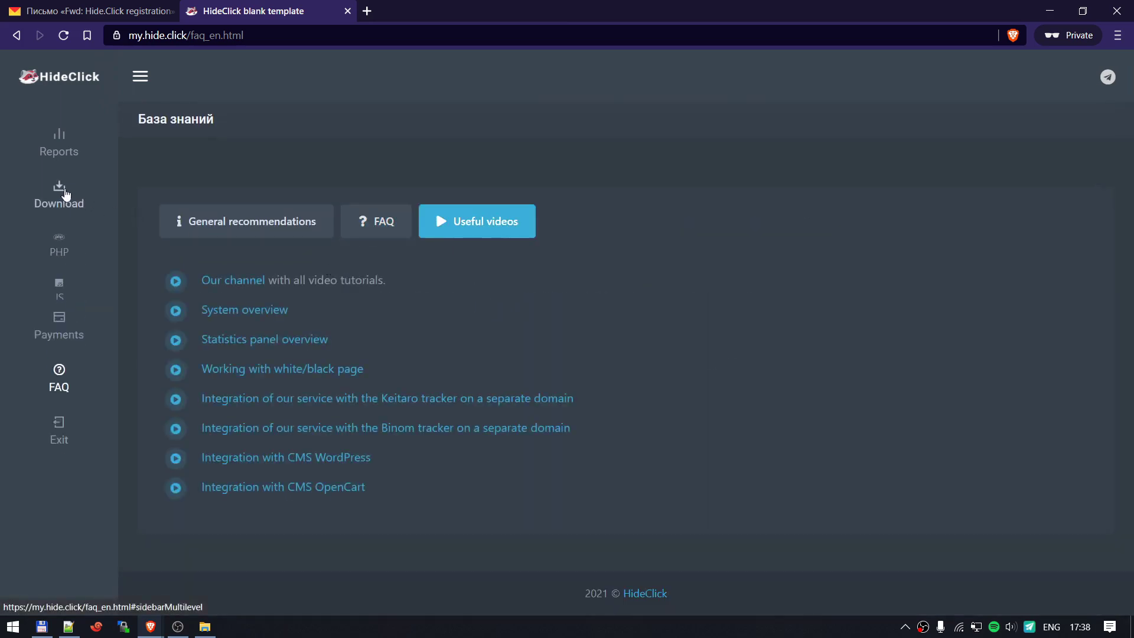
pyautogui.click(69, 248)
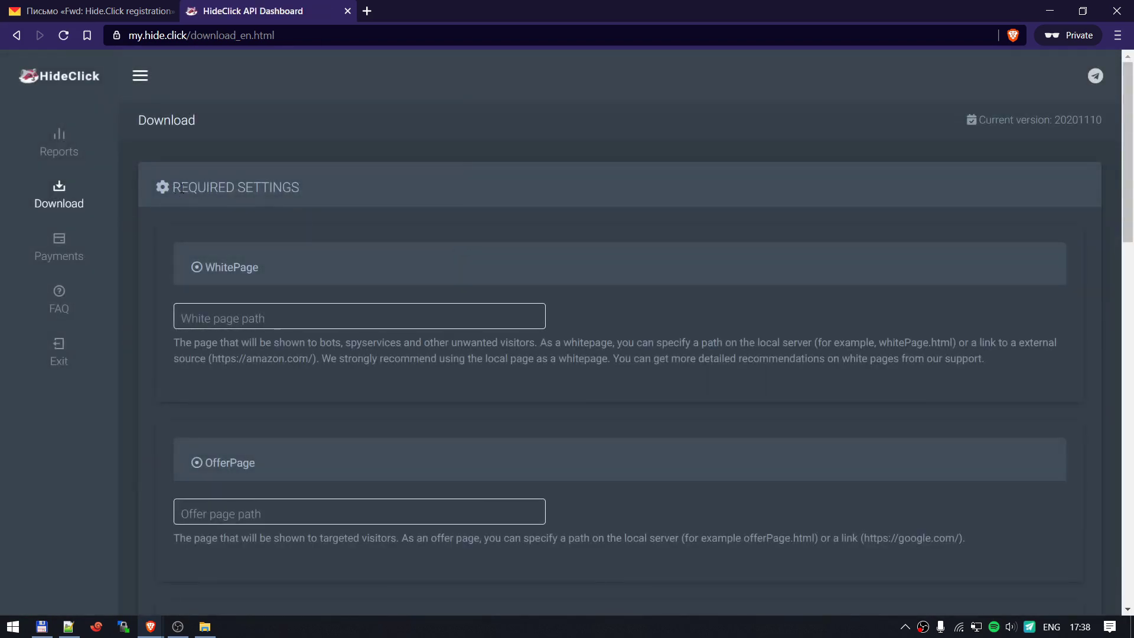
pyautogui.moveTo(171, 188); pyautogui.dragTo(355, 200)
pyautogui.click(377, 235)
pyautogui.scroll(-6, 563, 236)
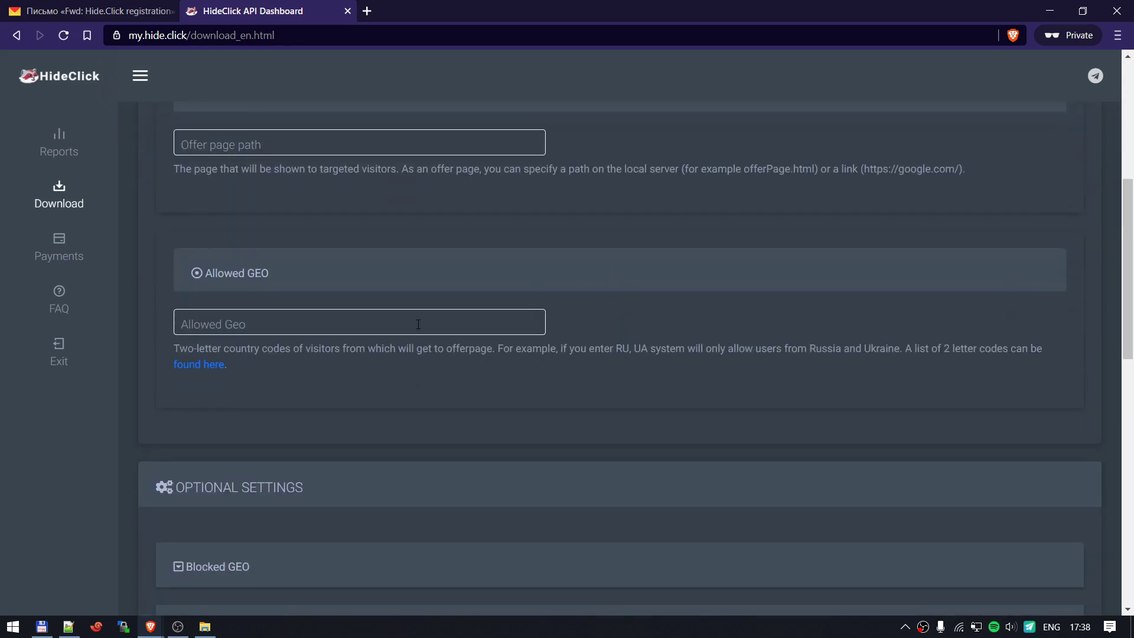
pyautogui.scroll(6, 362, 279)
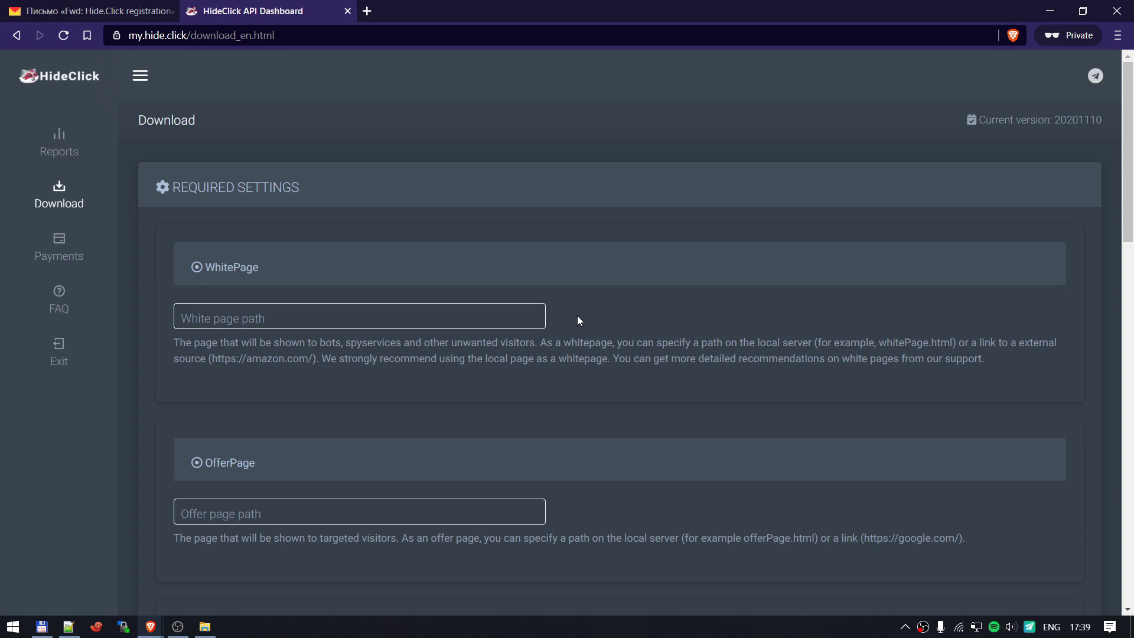
# Step: Examine the OfferPage path and Allowed GEO fields in the required settings
pyautogui.scroll(-3, 601, 307)
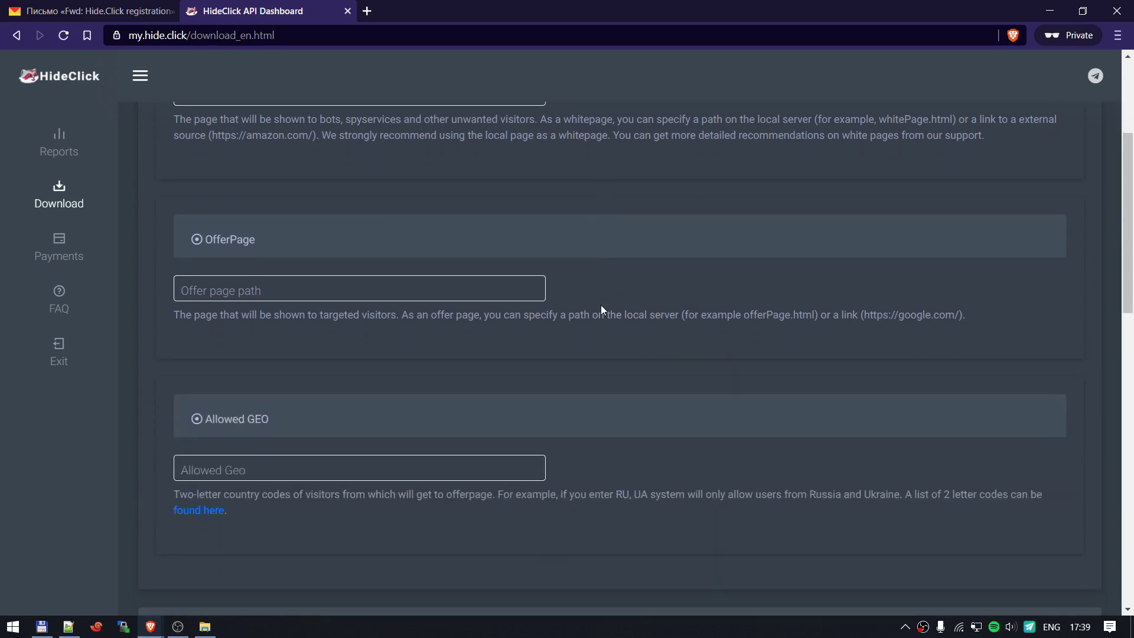
pyautogui.scroll(-1, 601, 305)
pyautogui.click(515, 221)
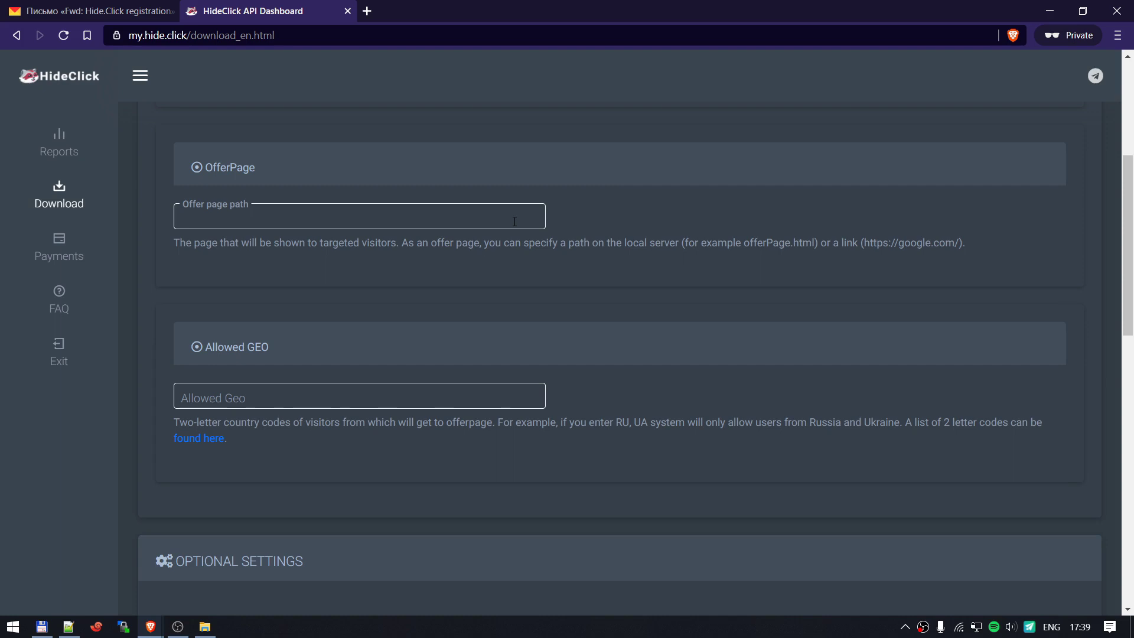
pyautogui.scroll(-3, 592, 229)
pyautogui.press('Tab')
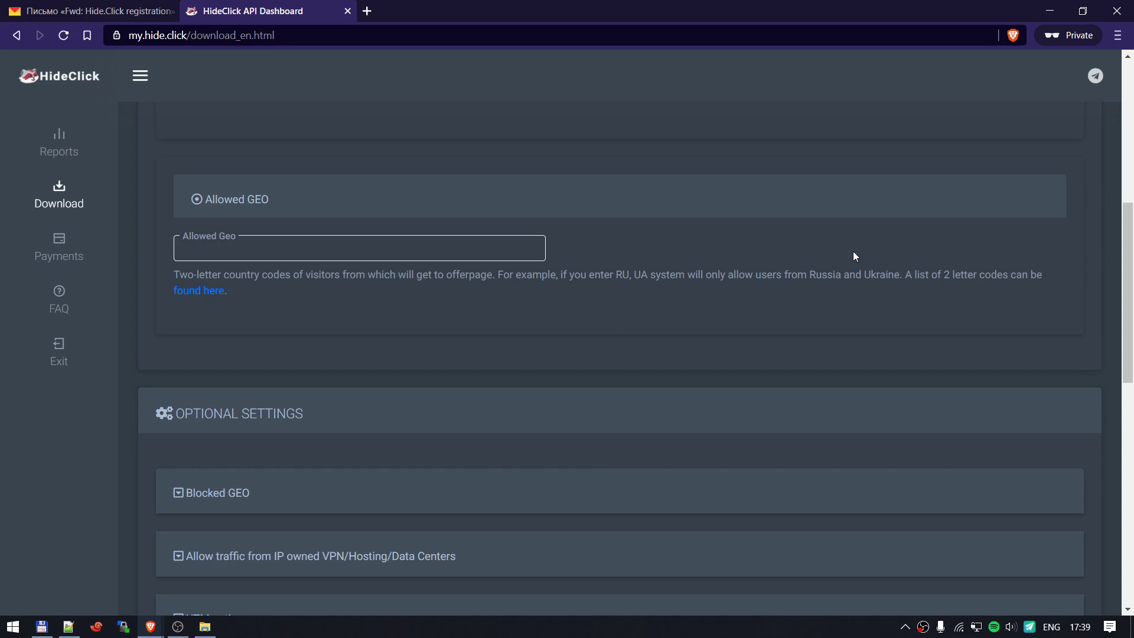
# Step: Examine the optional Blocked GEO setting and the option allowing VPN, hosting and data center traffic
pyautogui.scroll(-2, 373, 299)
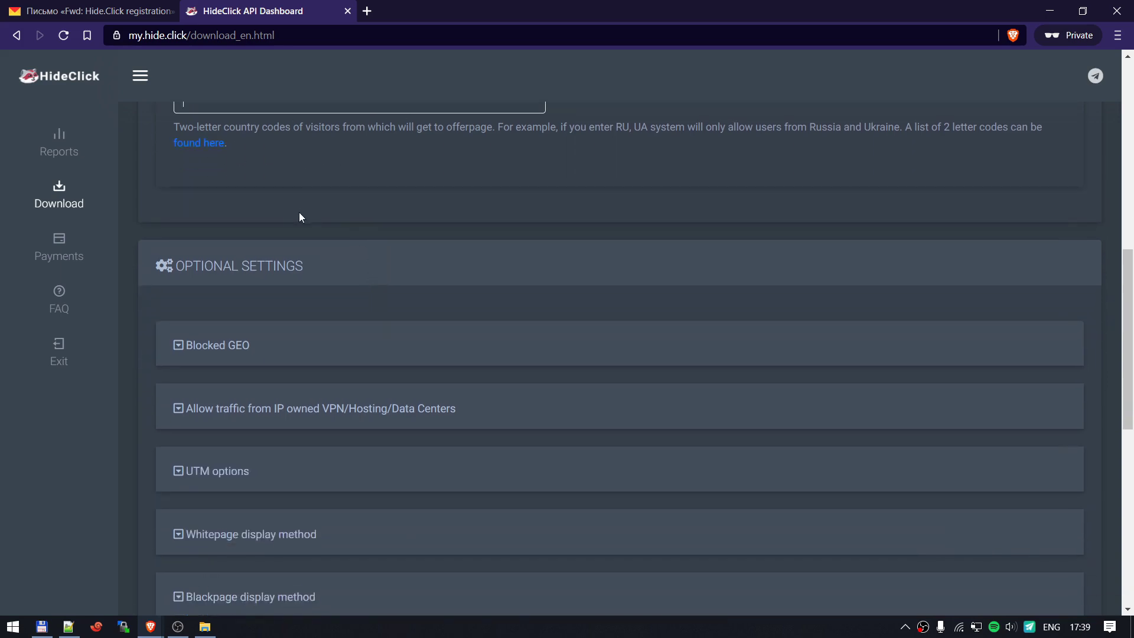
pyautogui.scroll(-2, 300, 217)
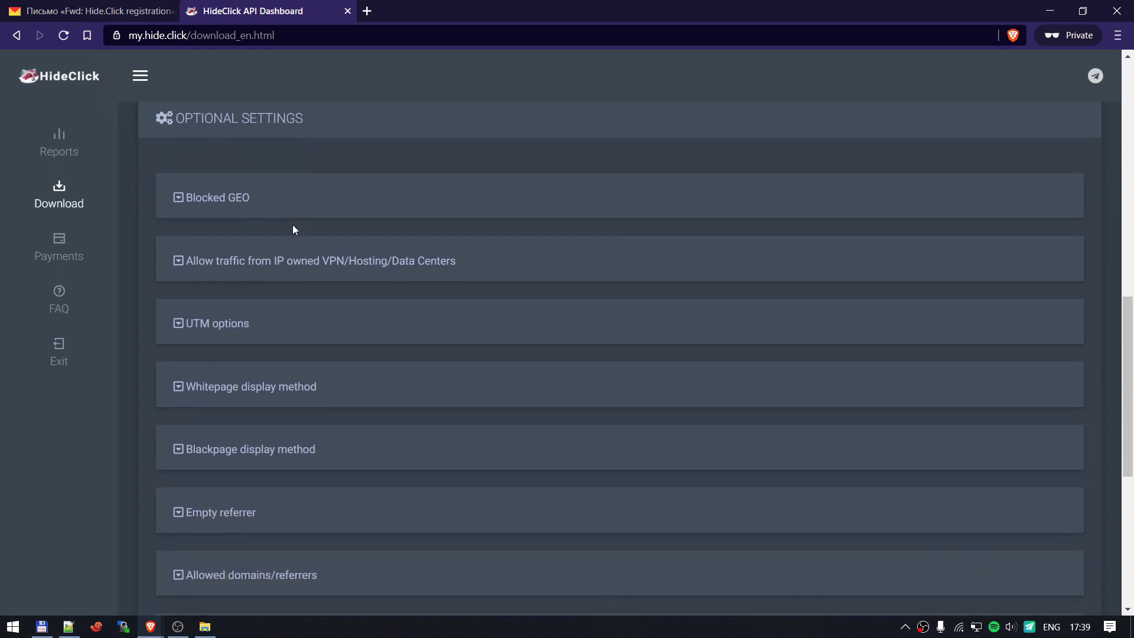
pyautogui.click(230, 201)
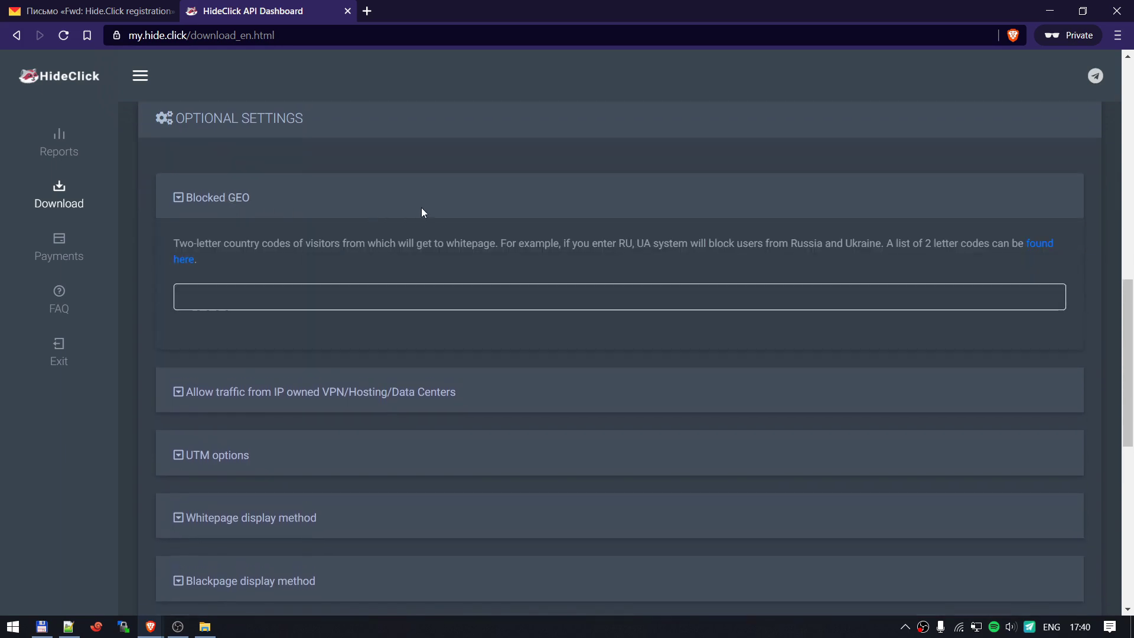
pyautogui.click(360, 303)
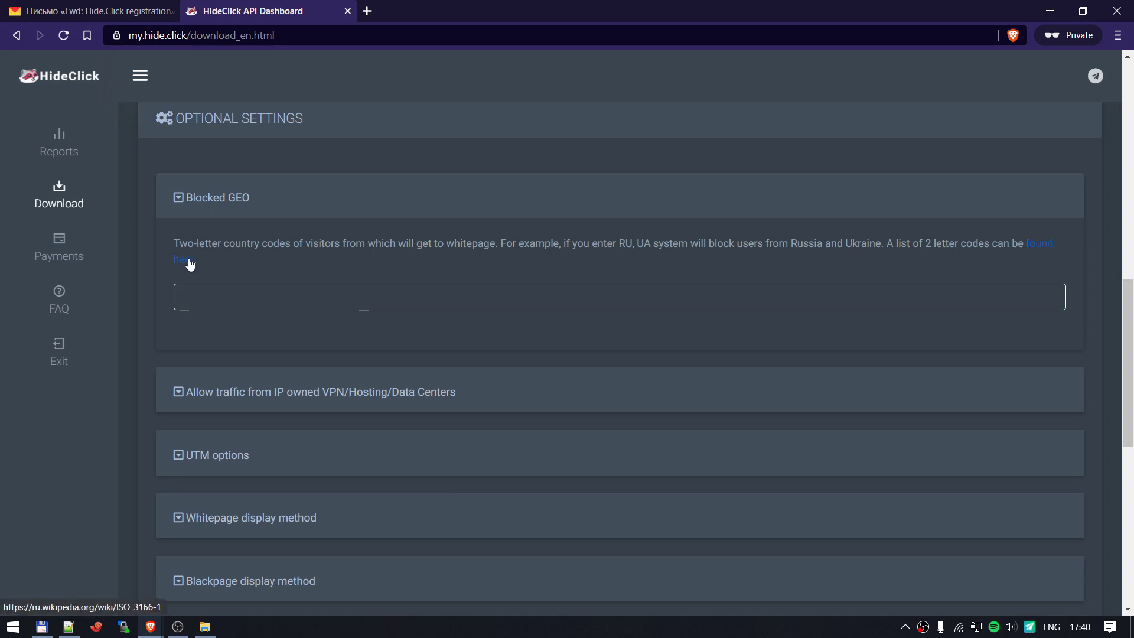
pyautogui.scroll(-1, 304, 250)
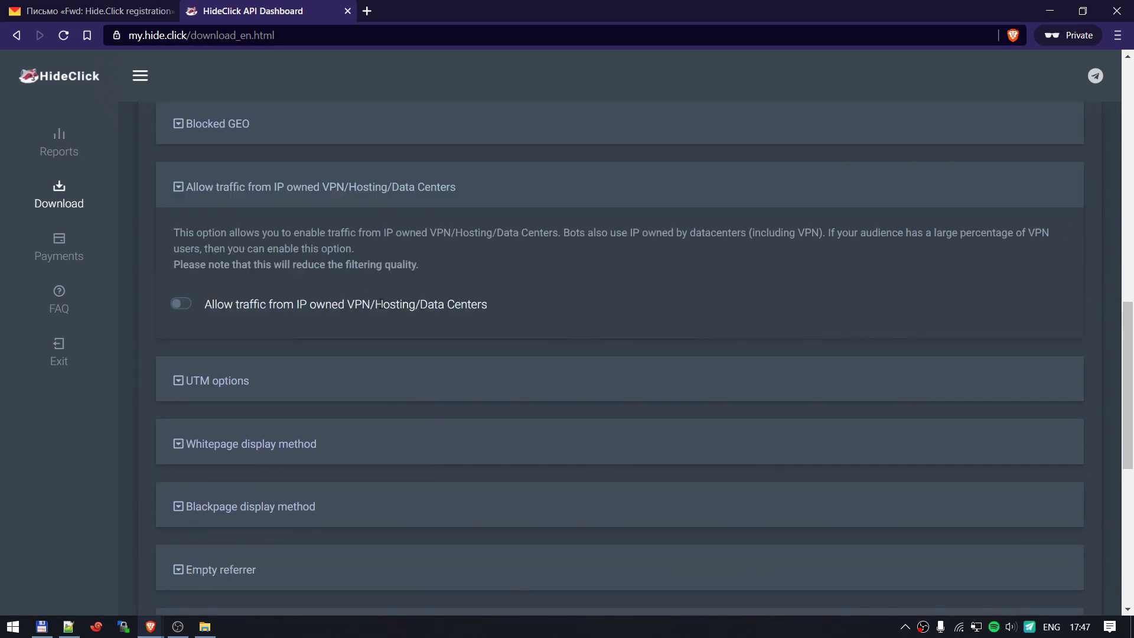
# Step: In the UTM options, enter "umt1, utm2" as the comma-separated tags whose complete absence redirects visitors to the whitepage
pyautogui.click(214, 384)
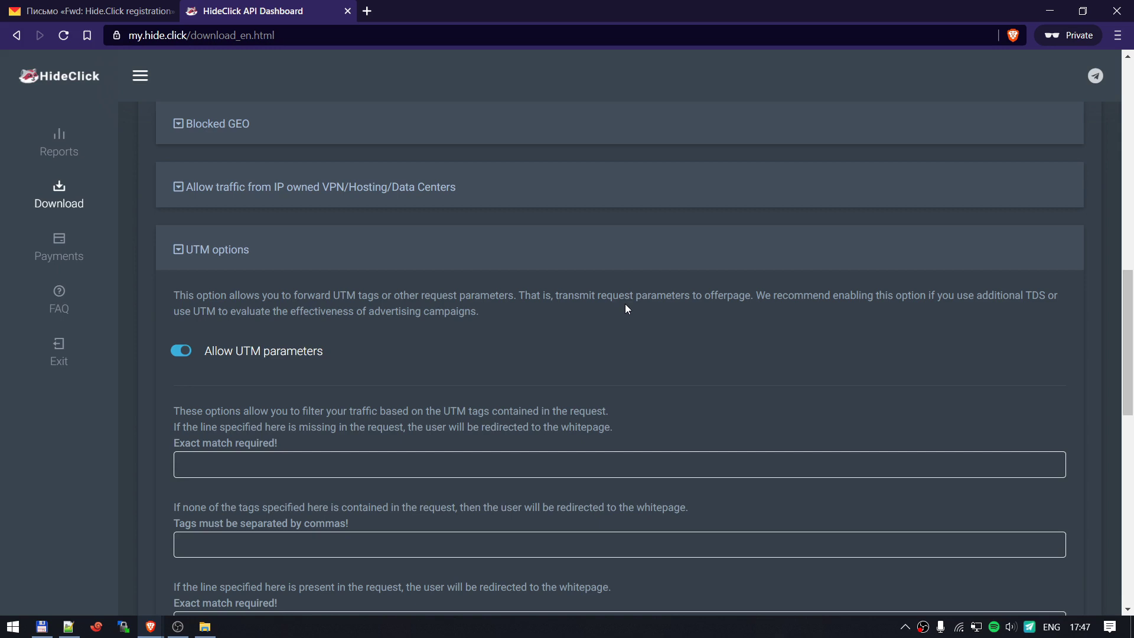
pyautogui.scroll(-3, 620, 305)
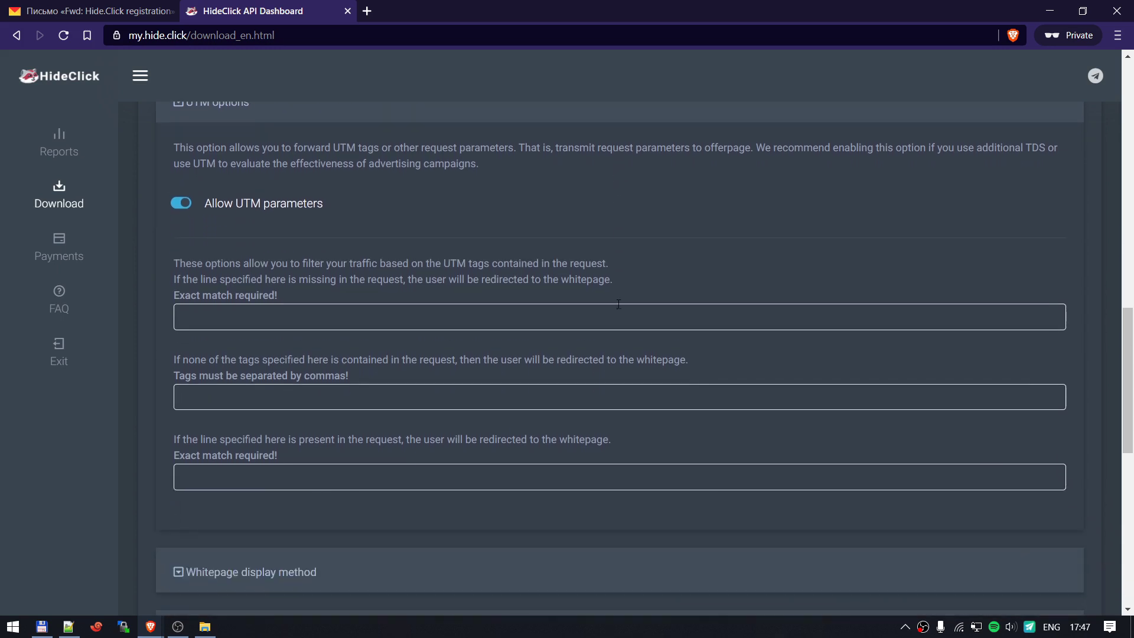
pyautogui.click(655, 307)
pyautogui.write('umt1, utm2')
# Step: Set "utm3" as the exact-match line whose presence in a request redirects the visitor to the whitepage
pyautogui.press('Tab')
pyautogui.scroll(-1, 721, 370)
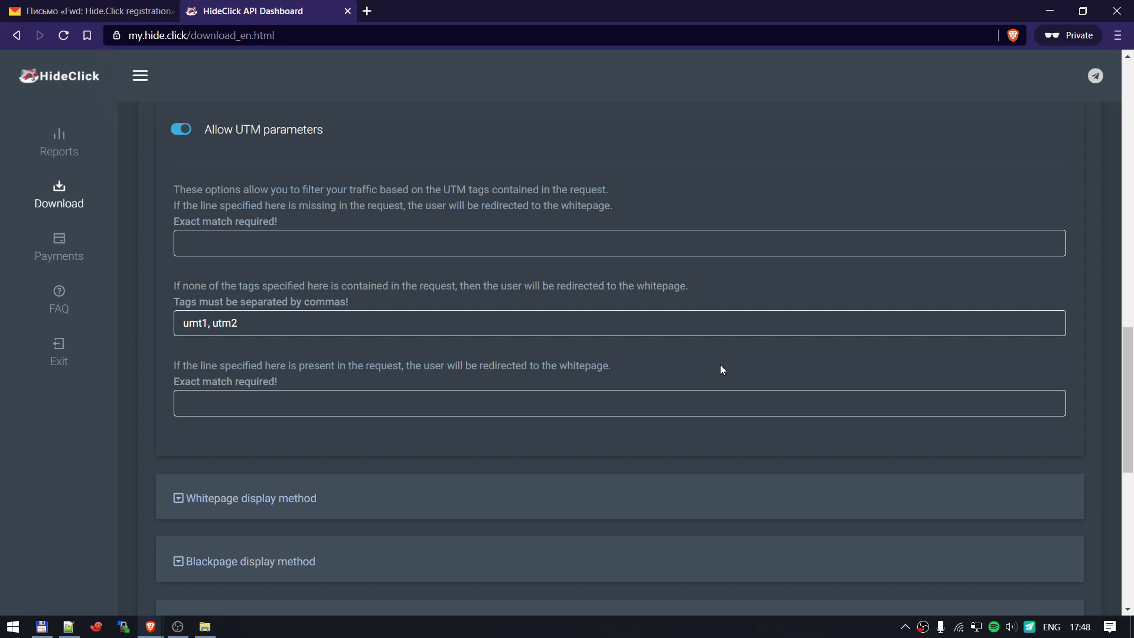
pyautogui.write('utm')
pyautogui.press('BackSpace')
pyautogui.write('m3')
pyautogui.scroll(5, 720, 370)
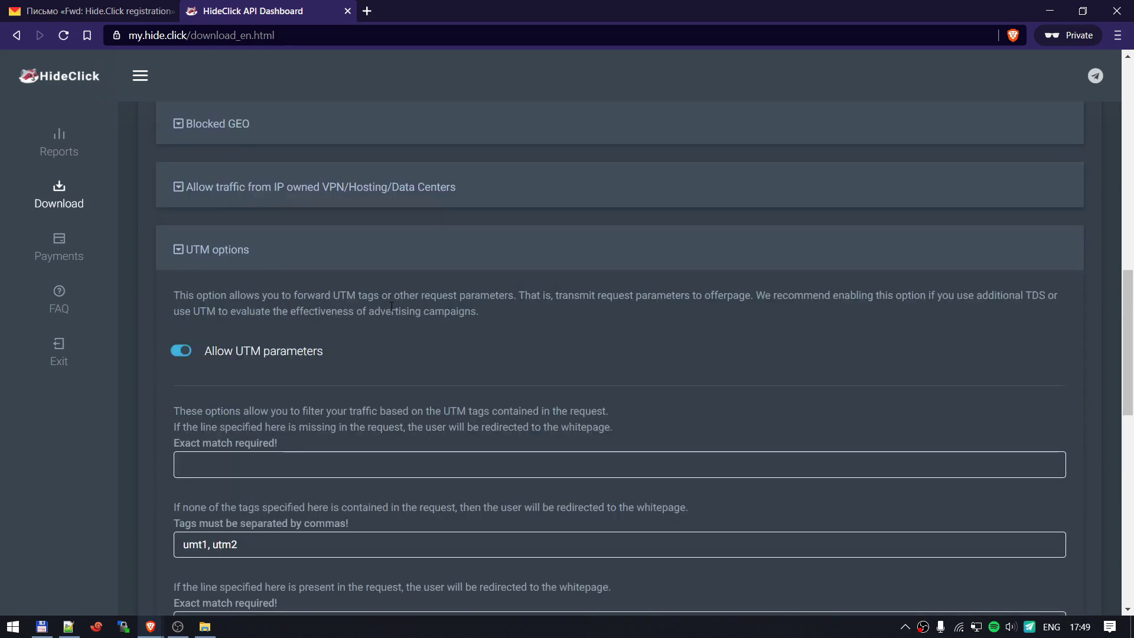
pyautogui.scroll(-6, 391, 311)
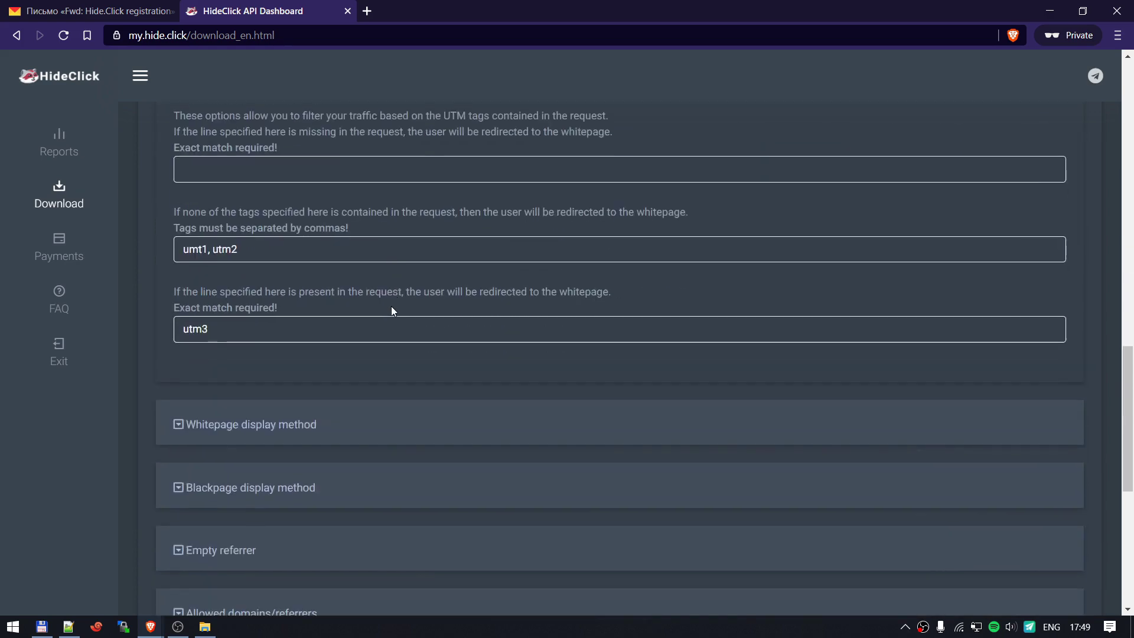
# Step: Set the whitepage display method to 302
pyautogui.click(276, 425)
pyautogui.scroll(2, 492, 314)
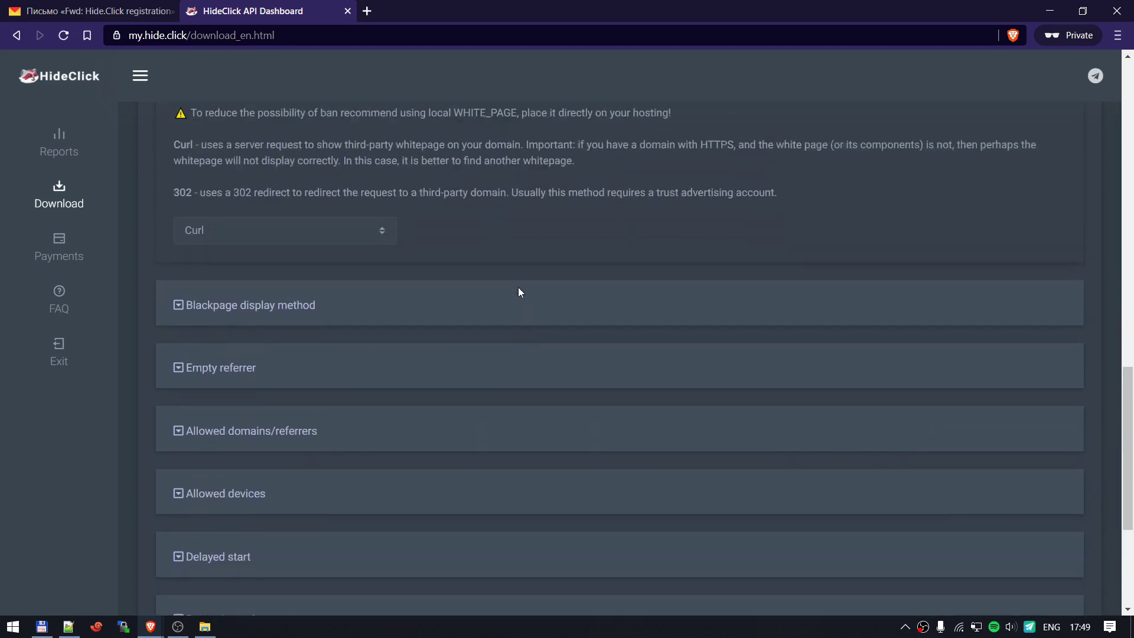
pyautogui.click(357, 334)
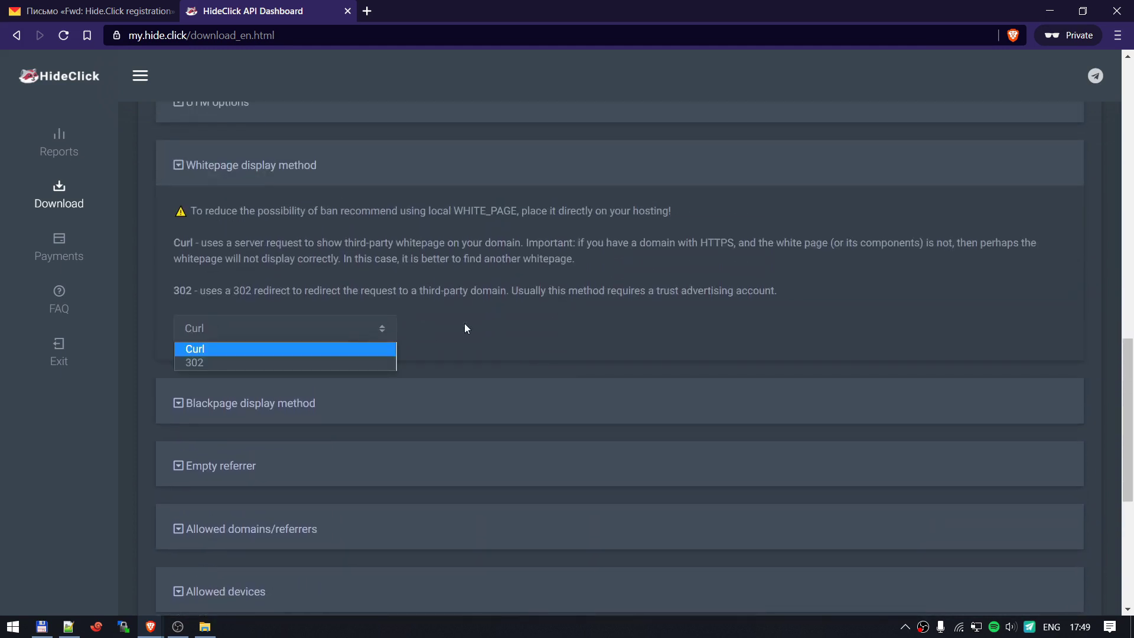
pyautogui.click(361, 327)
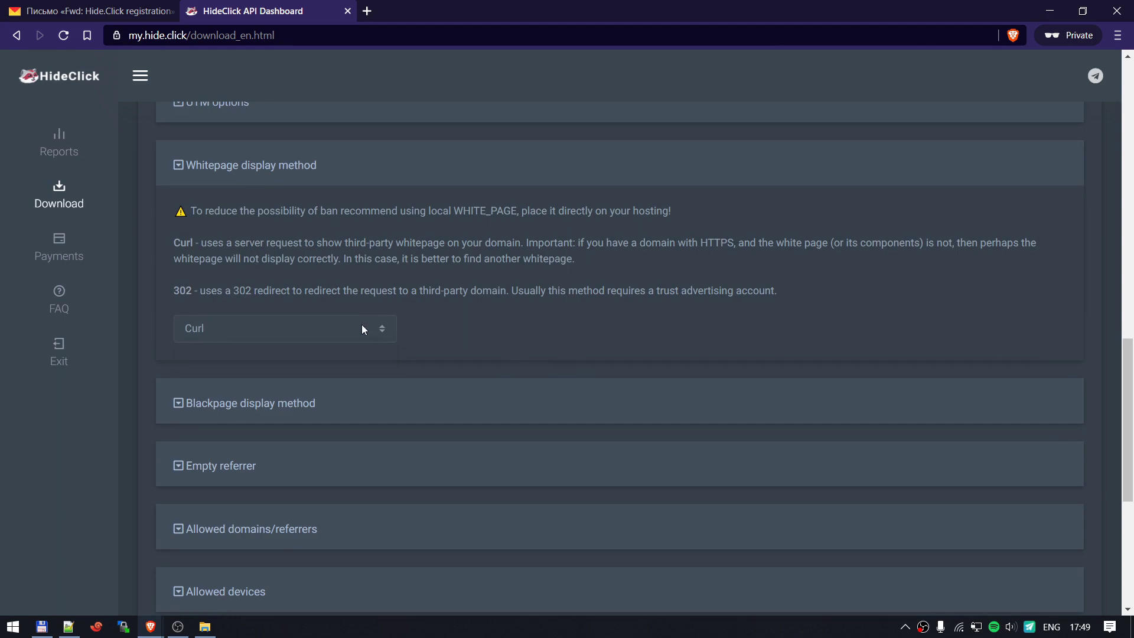
pyautogui.click(361, 328)
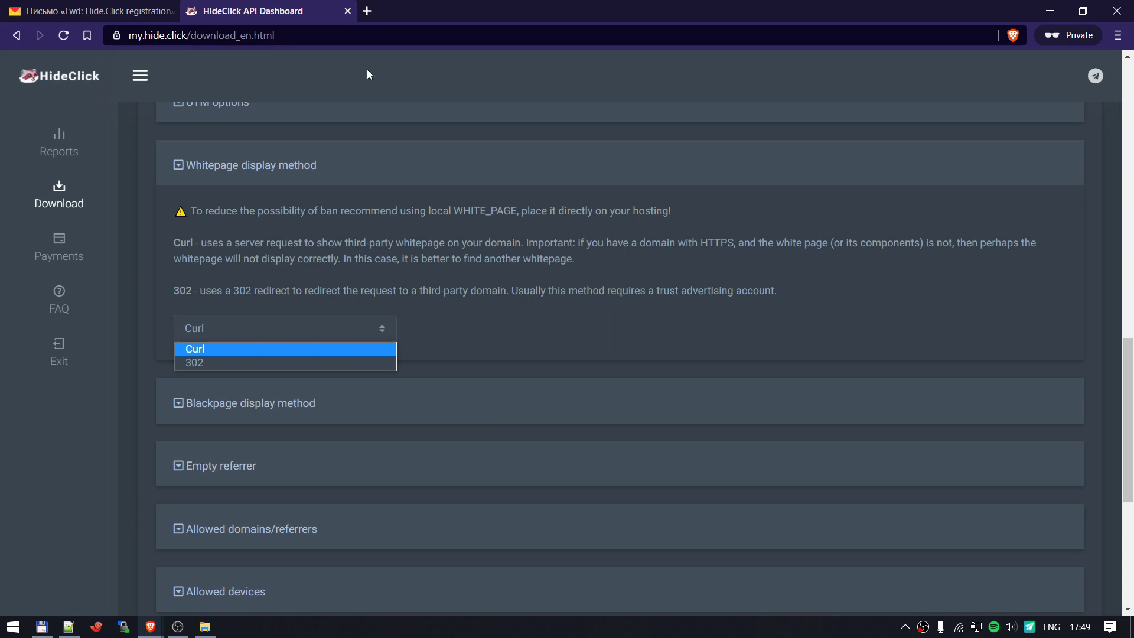
pyautogui.click(260, 36)
pyautogui.click(321, 328)
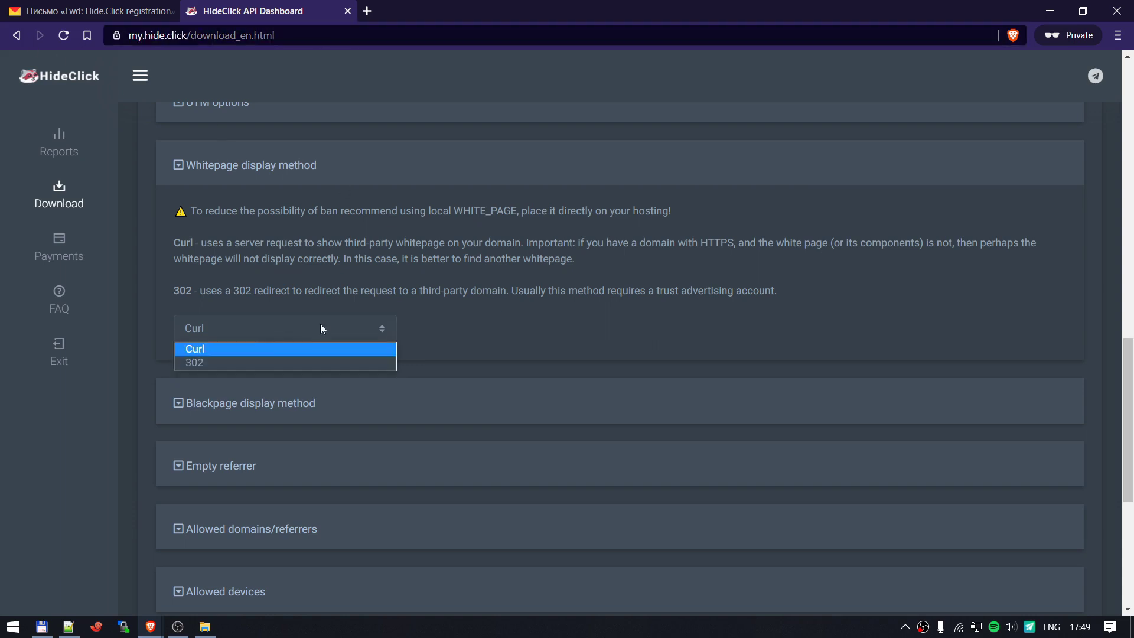
pyautogui.click(260, 362)
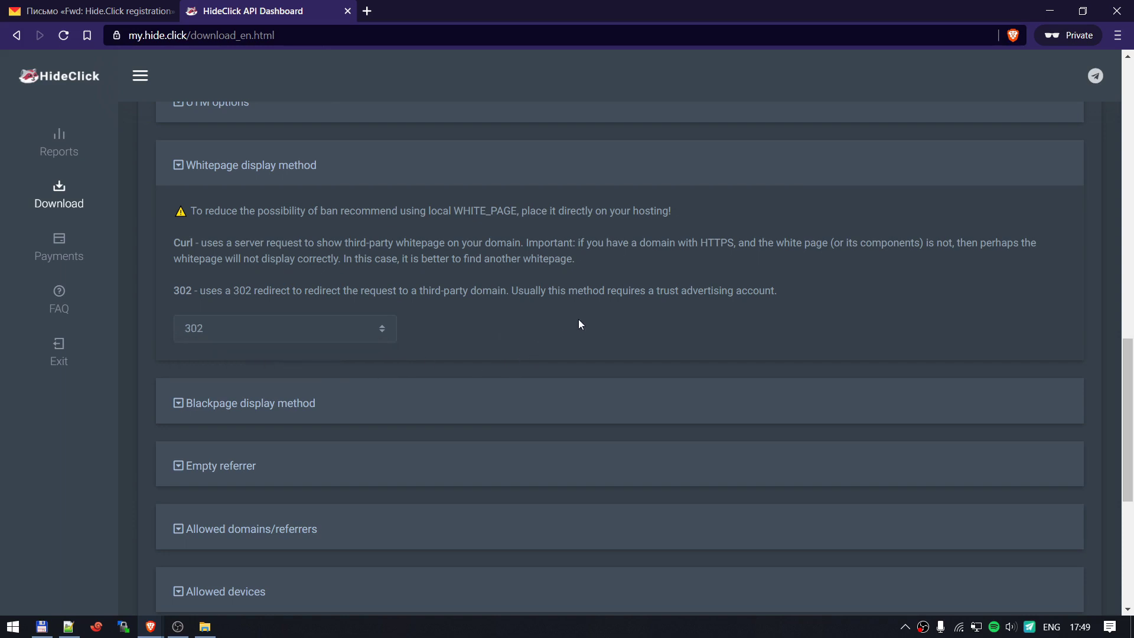
# Step: Examine the meta, 302 and iframe choices for the blackpage display method and the option to disable empty referrer requests
pyautogui.scroll(-1, 367, 329)
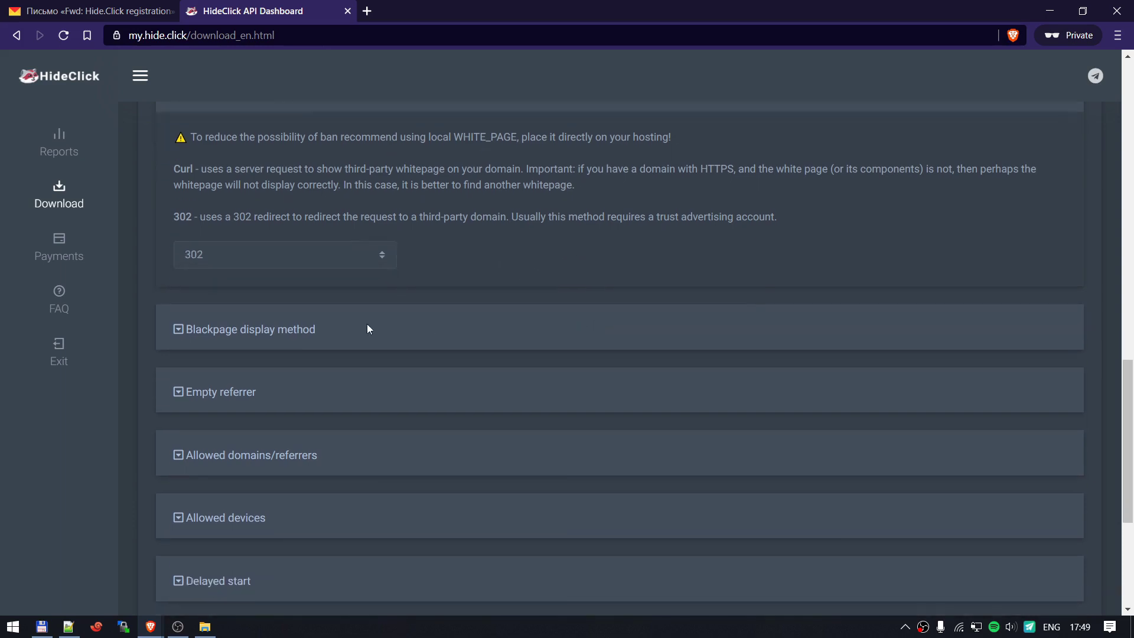
pyautogui.click(334, 326)
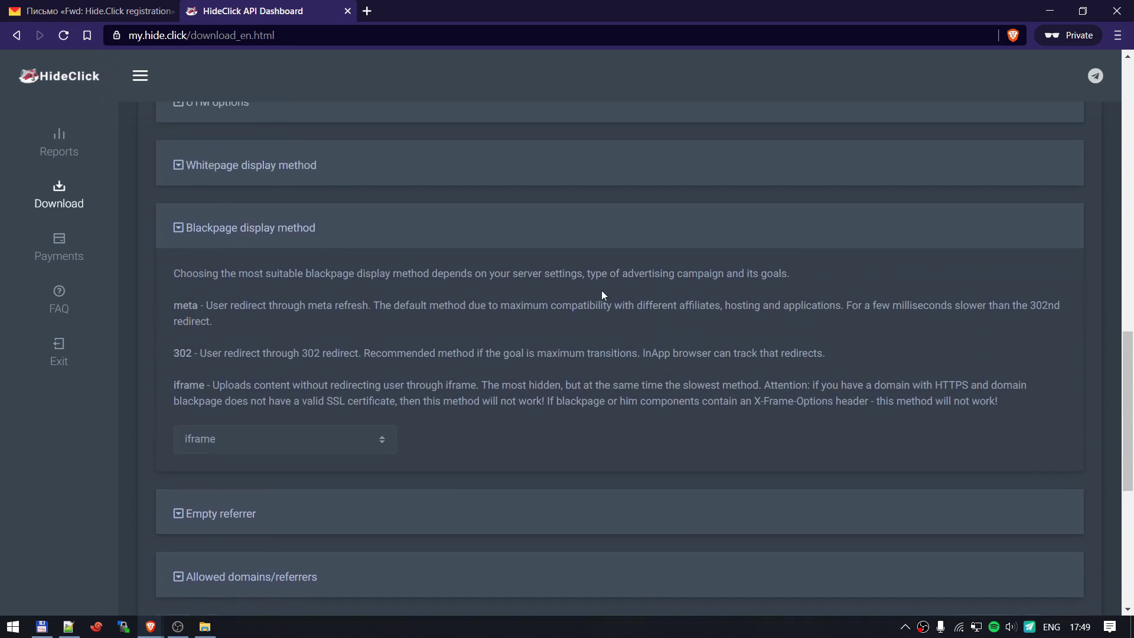
pyautogui.scroll(-1, 586, 303)
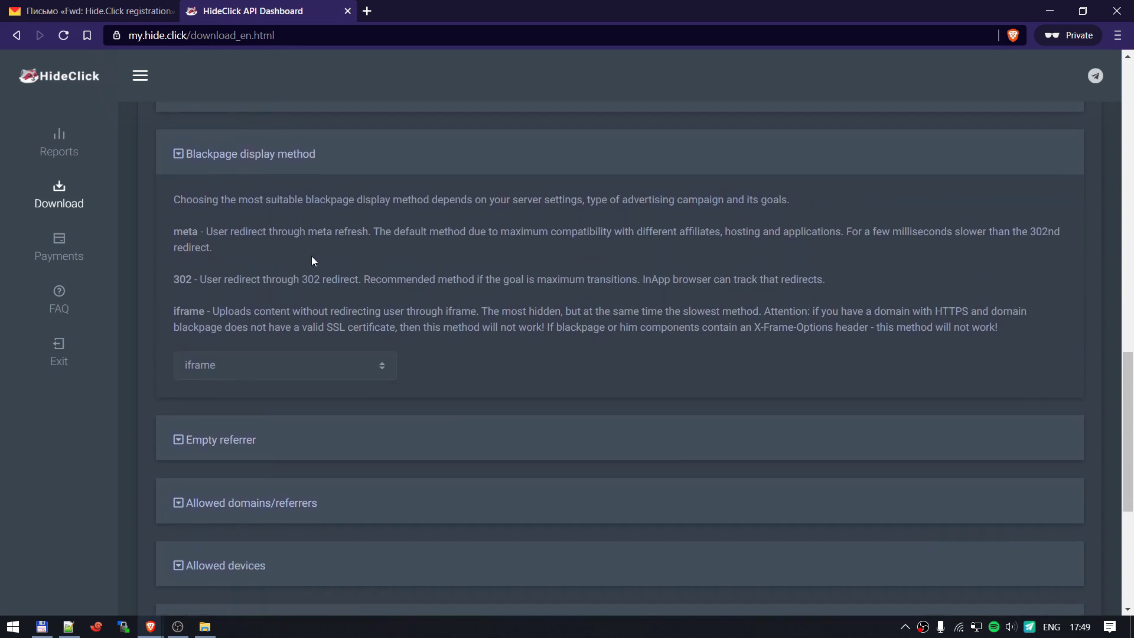
pyautogui.click(263, 363)
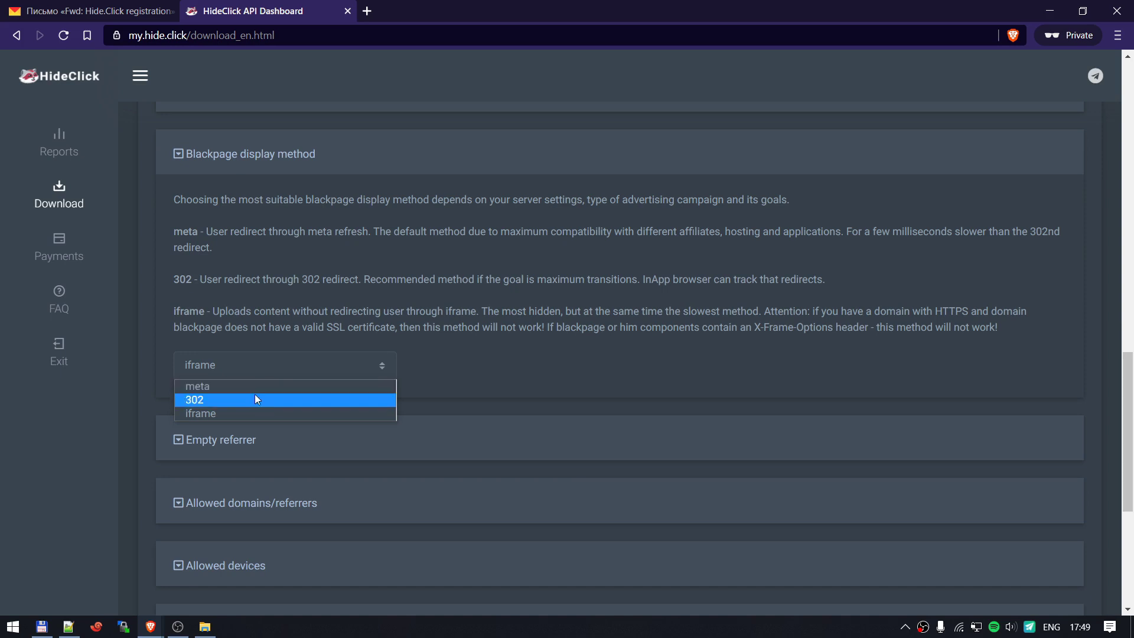
pyautogui.click(427, 347)
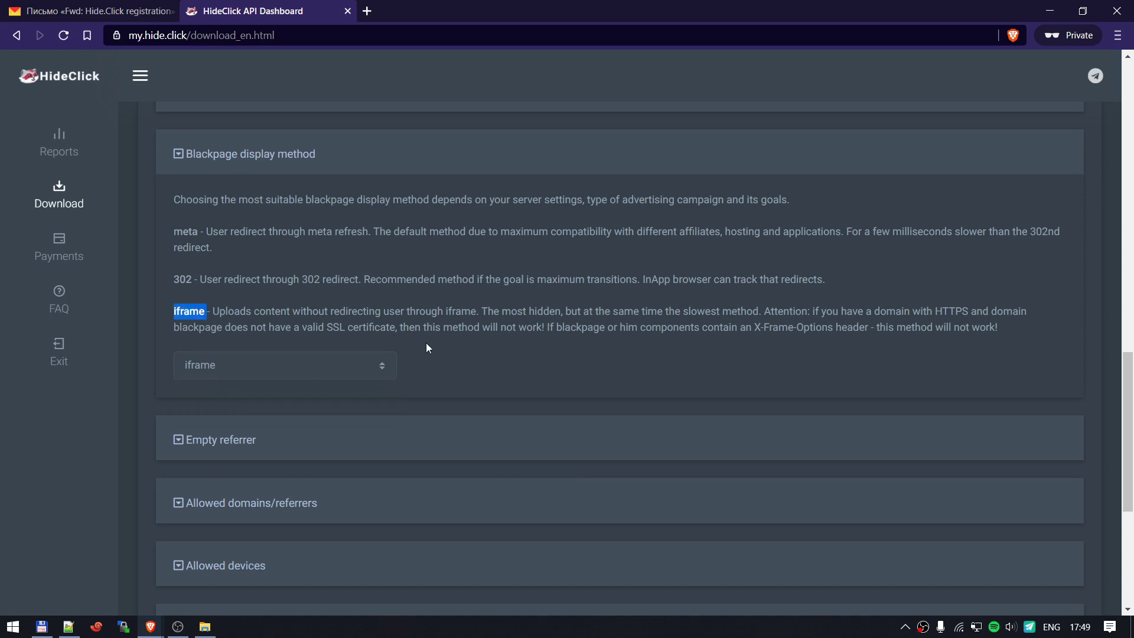
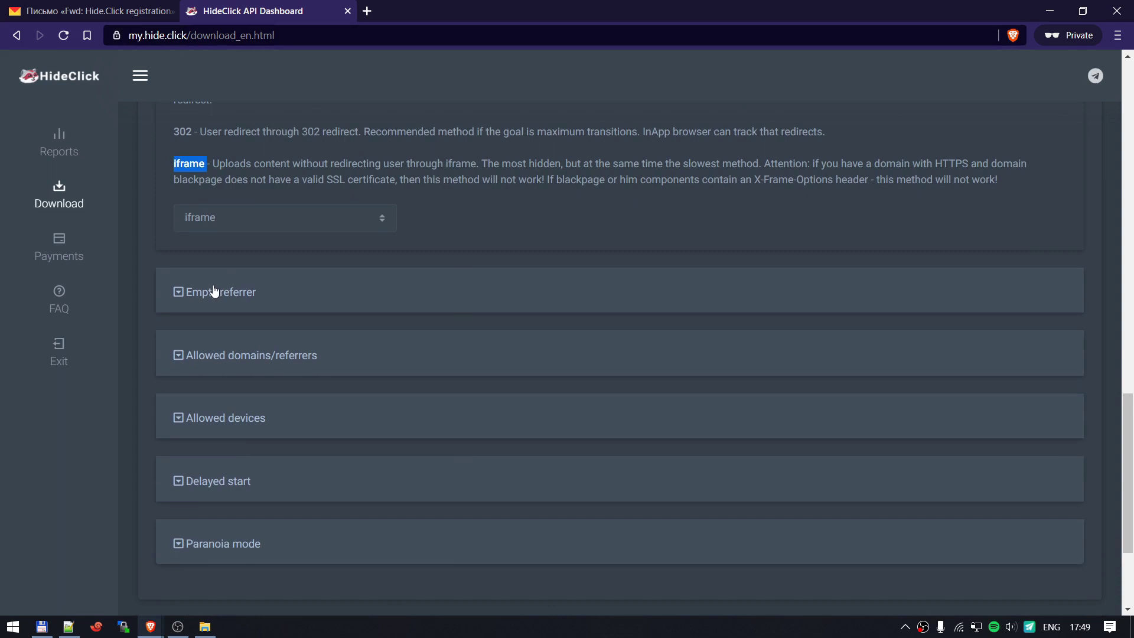
pyautogui.click(214, 291)
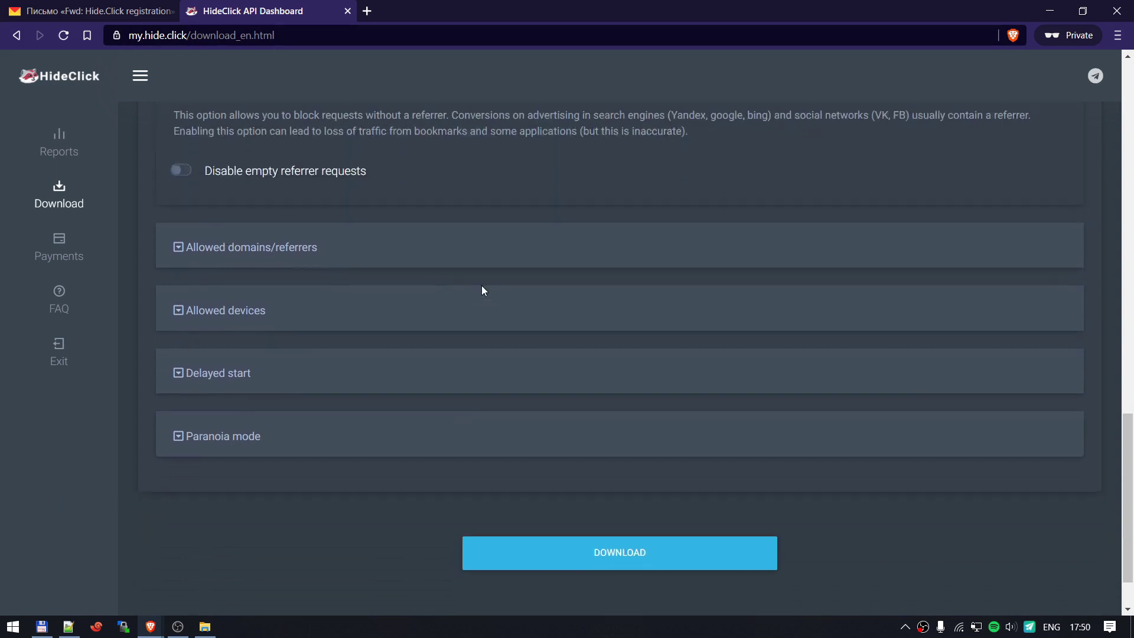
pyautogui.scroll(1, 481, 289)
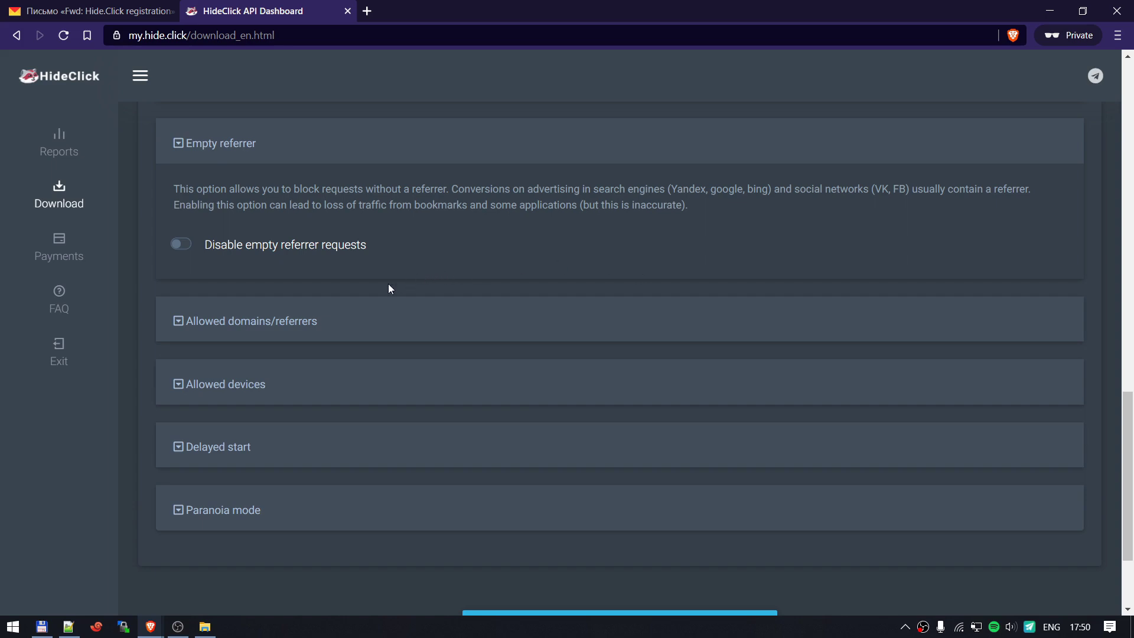
# Step: Restrict the allowed domains/referrers to "google"
pyautogui.click(271, 322)
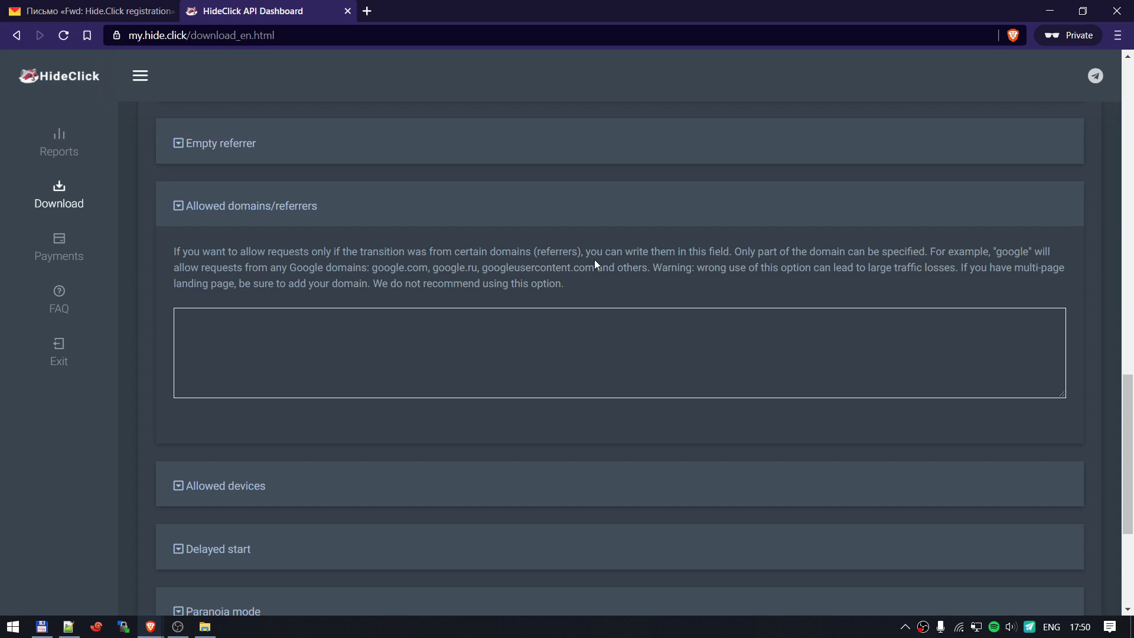
pyautogui.write('google')
pyautogui.scroll(-3, 392, 296)
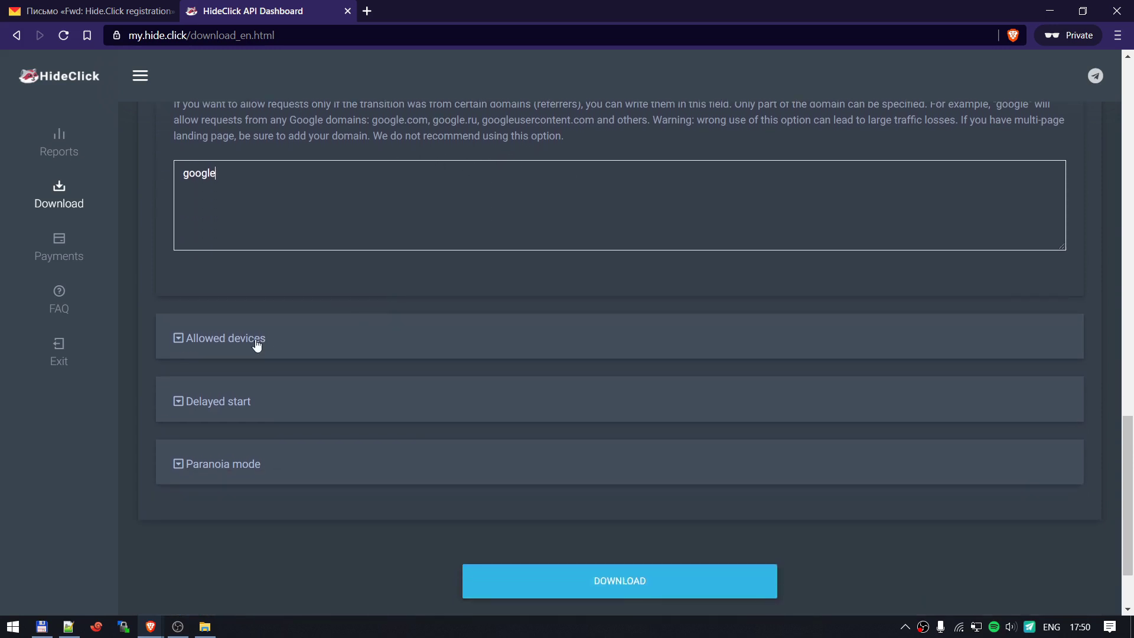
# Step: In the allowed devices settings, switch off Android, Apple (iOS, Mac) and mobile devices
pyautogui.click(257, 338)
pyautogui.scroll(-4, 460, 288)
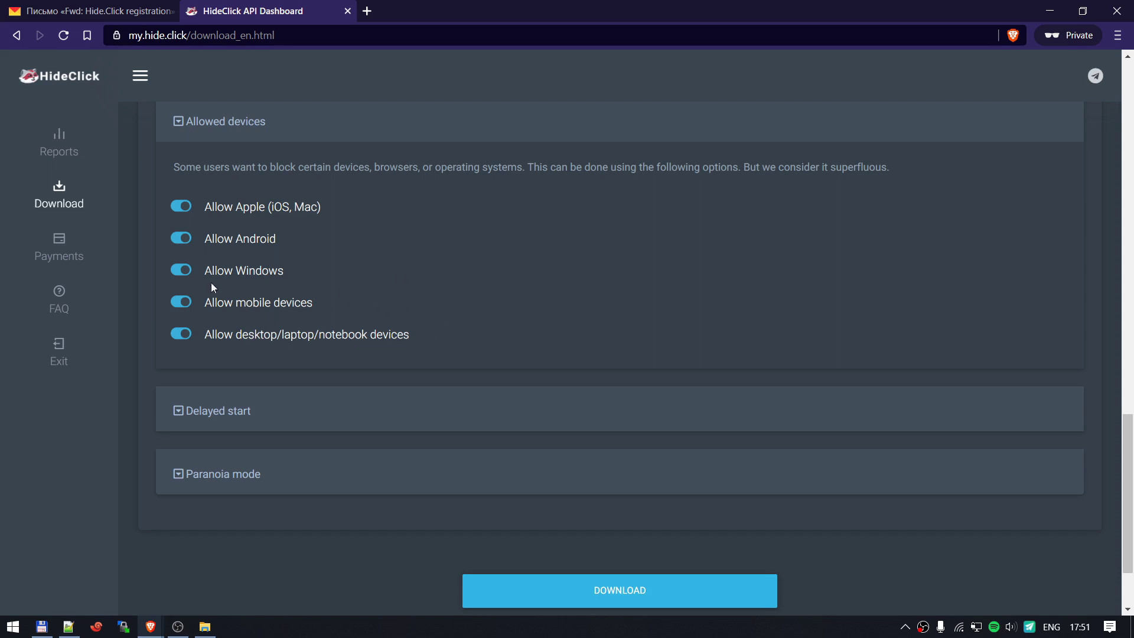
pyautogui.click(176, 240)
pyautogui.click(178, 206)
pyautogui.click(188, 303)
# Step: Set the delayed start to block the first 50 unique IP addresses and enable the permanent ban for them
pyautogui.click(217, 406)
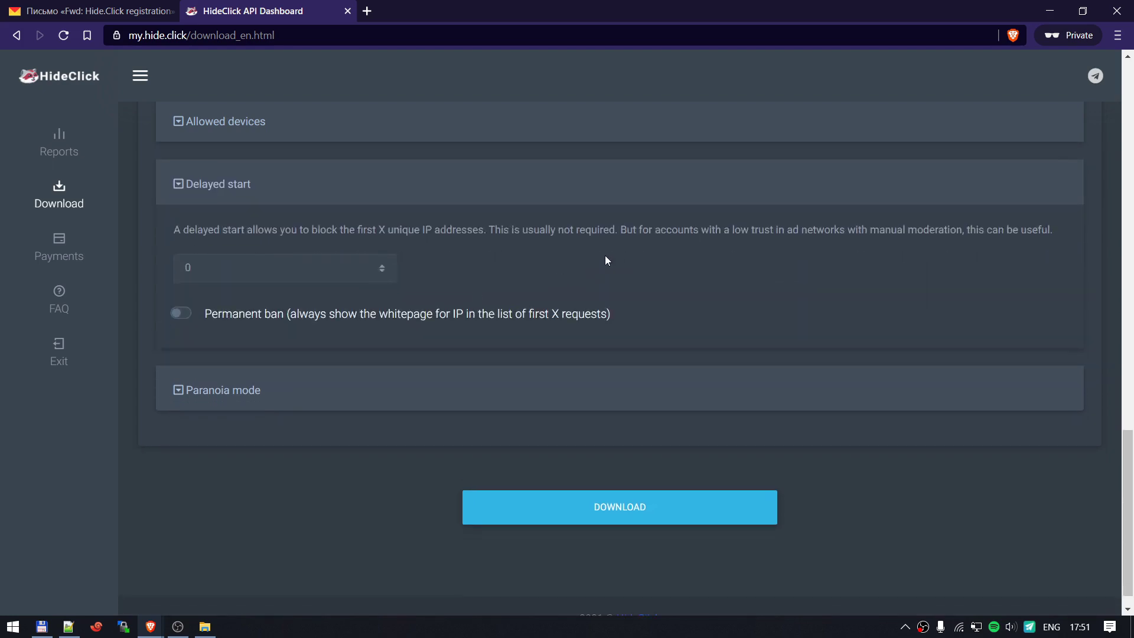
pyautogui.click(342, 261)
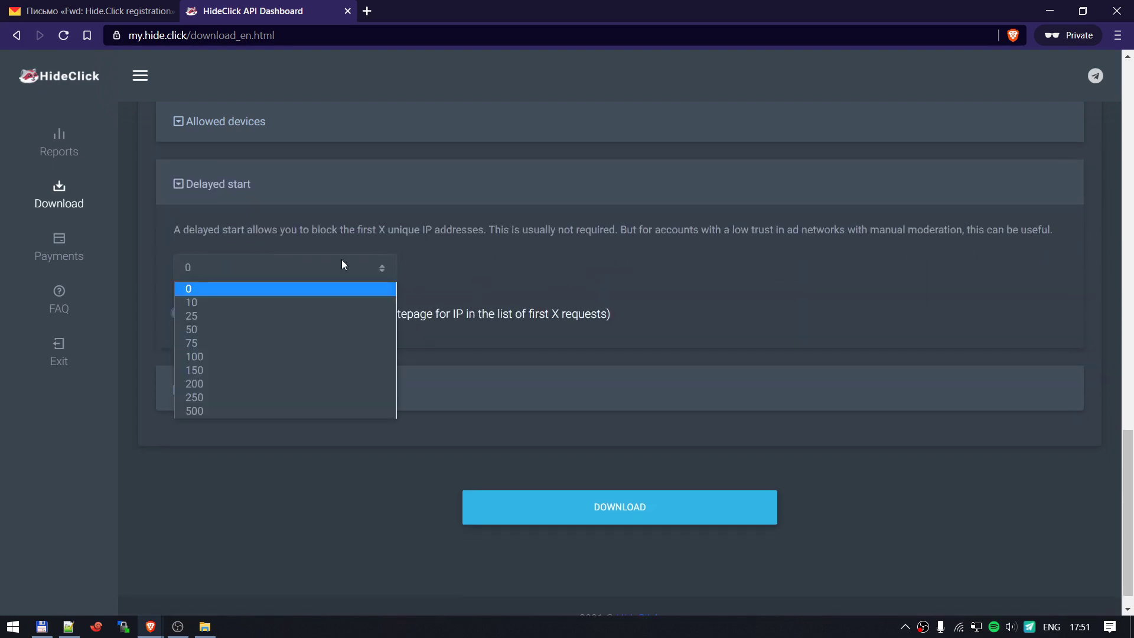
pyautogui.click(253, 332)
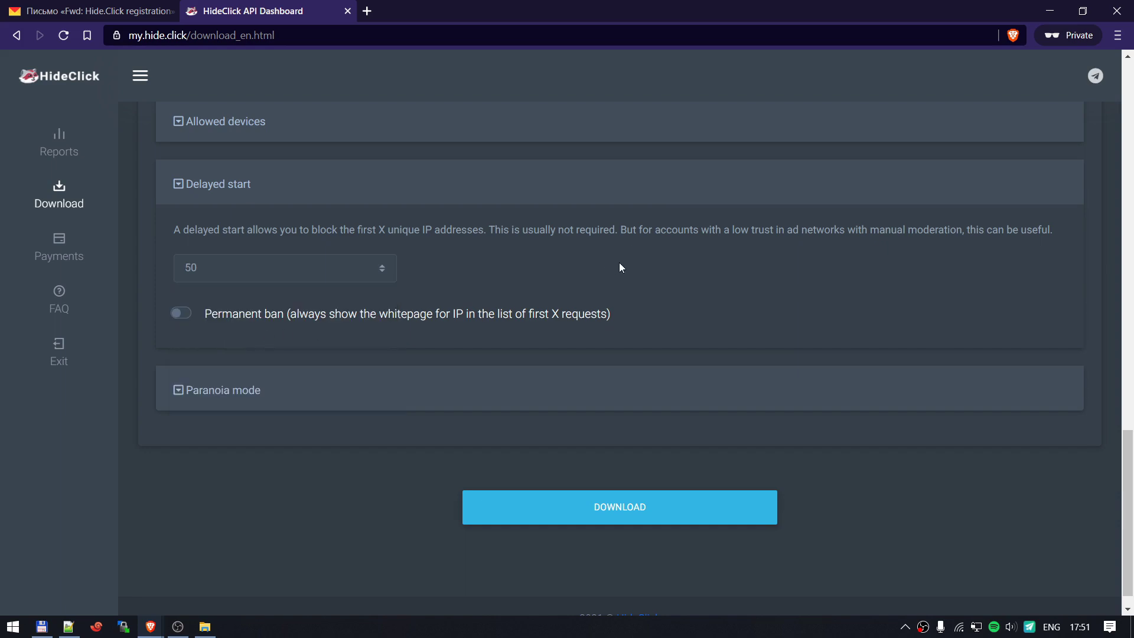
pyautogui.click(376, 264)
pyautogui.click(215, 328)
pyautogui.click(179, 314)
pyautogui.moveTo(201, 314); pyautogui.dragTo(283, 314)
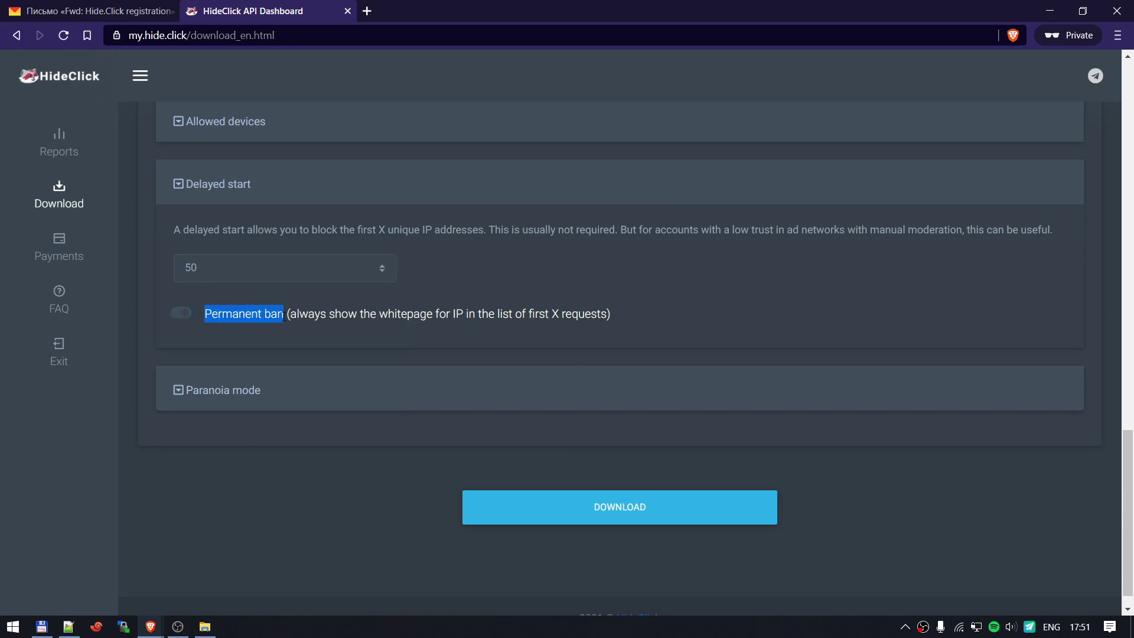
# Step: Set the delayed start to the first 25 unique IP addresses
pyautogui.click(203, 271)
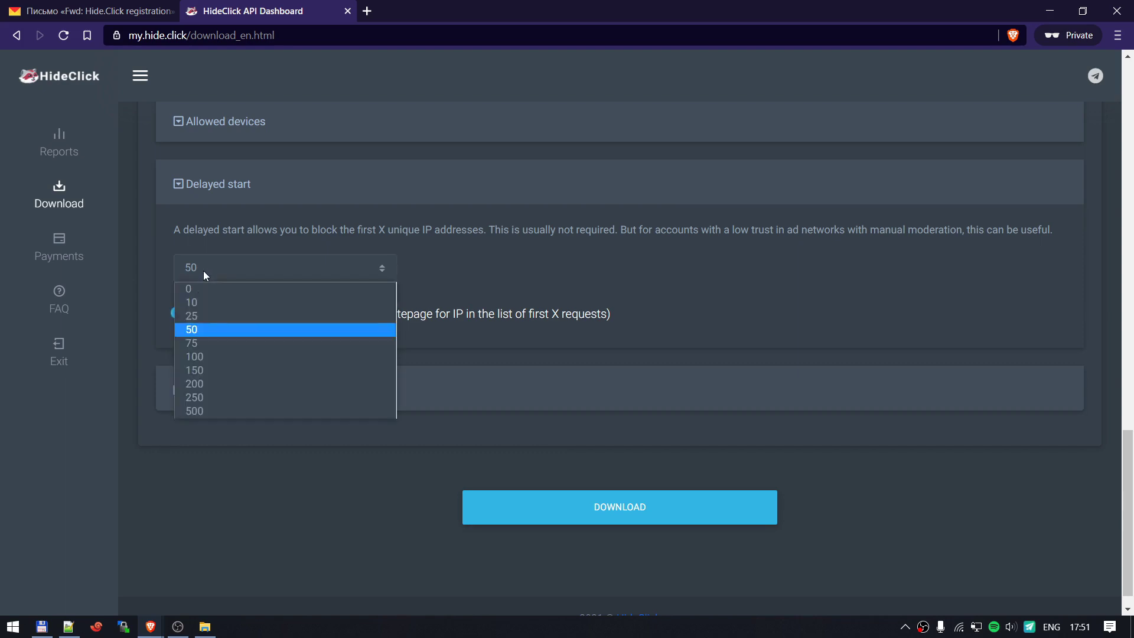
pyautogui.click(197, 317)
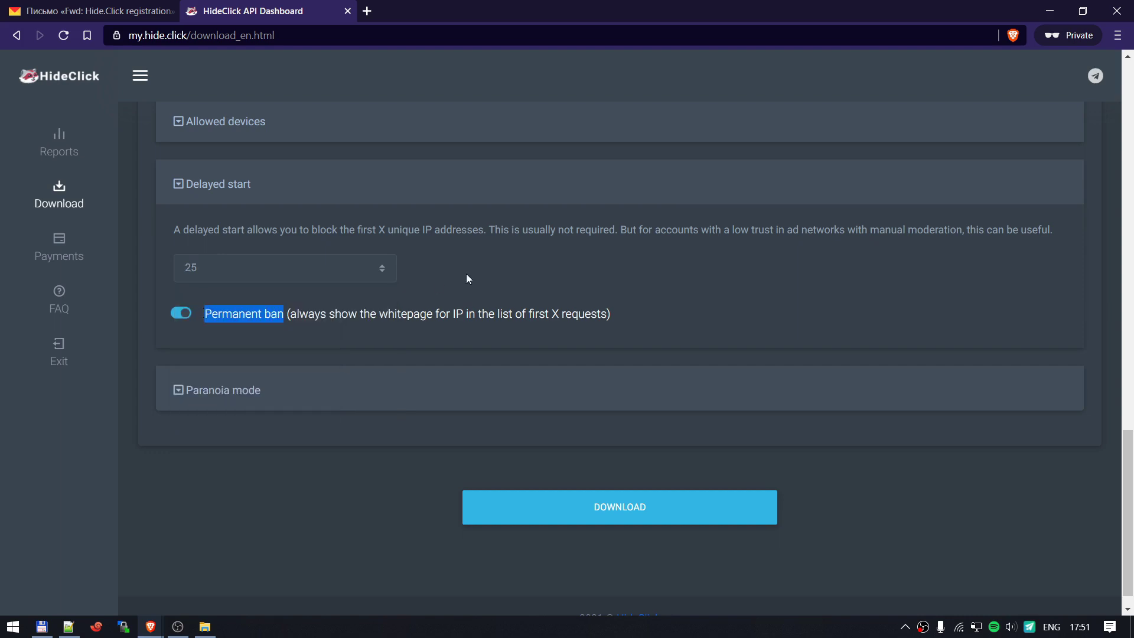
pyautogui.click(224, 292)
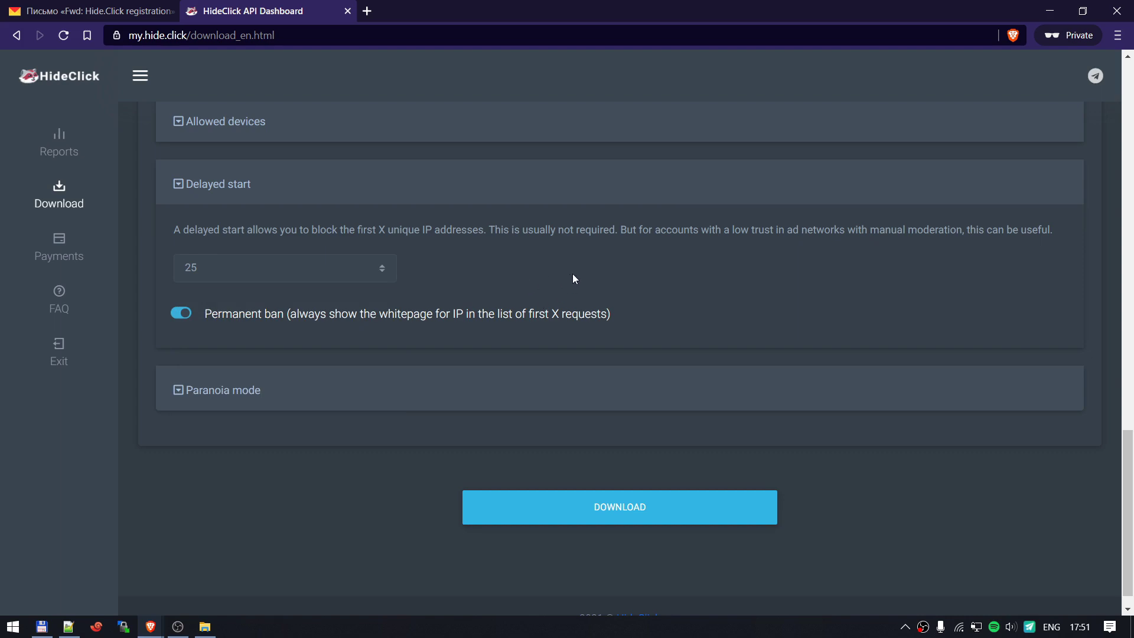
# Step: Examine the Paranoia mode option, and request the configured script's download but cancel saving the file
pyautogui.click(236, 391)
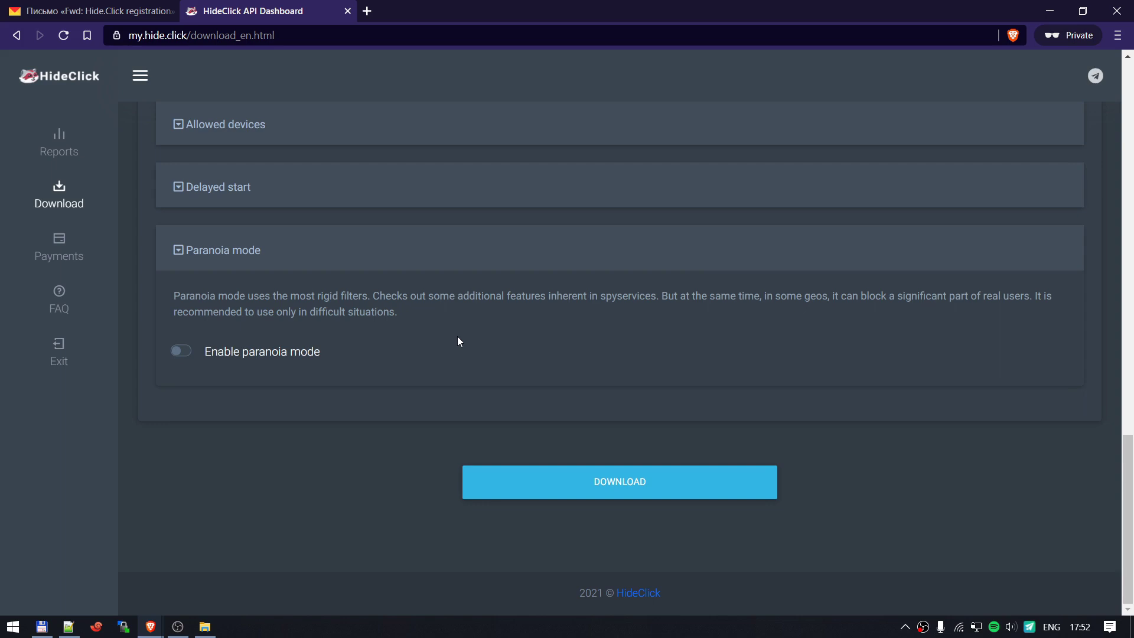
pyautogui.scroll(20, 381, 324)
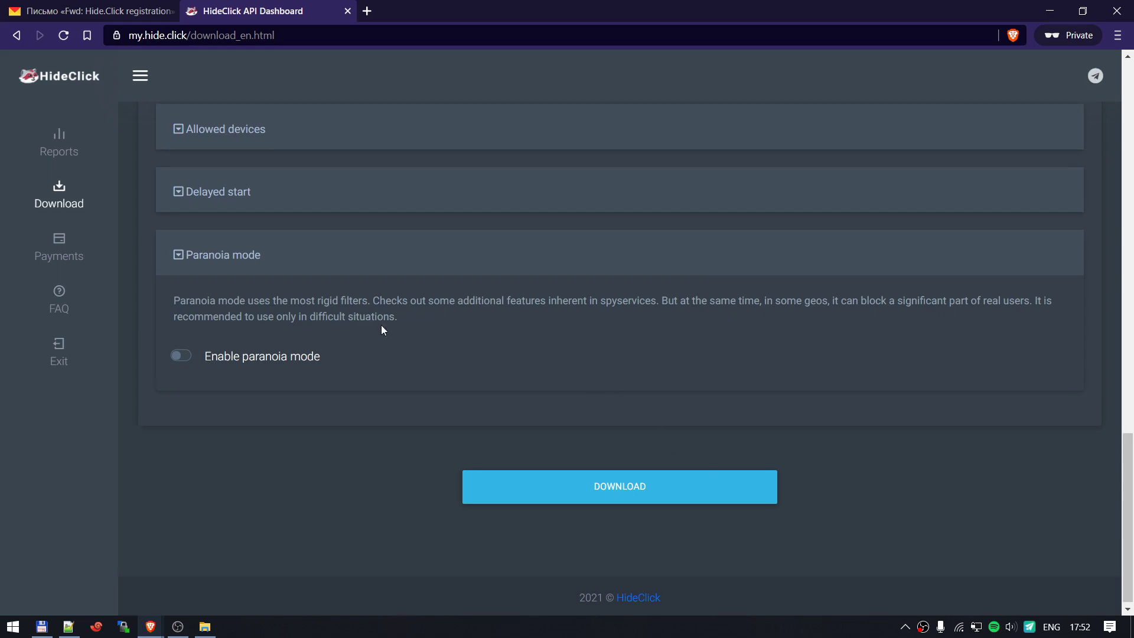
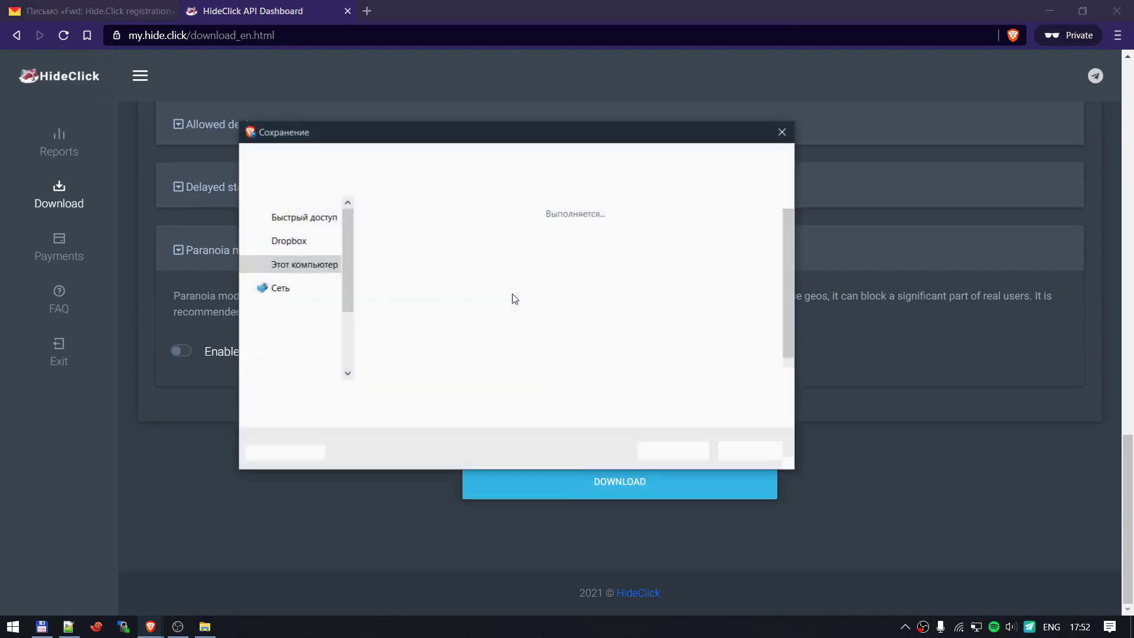
pyautogui.click(748, 451)
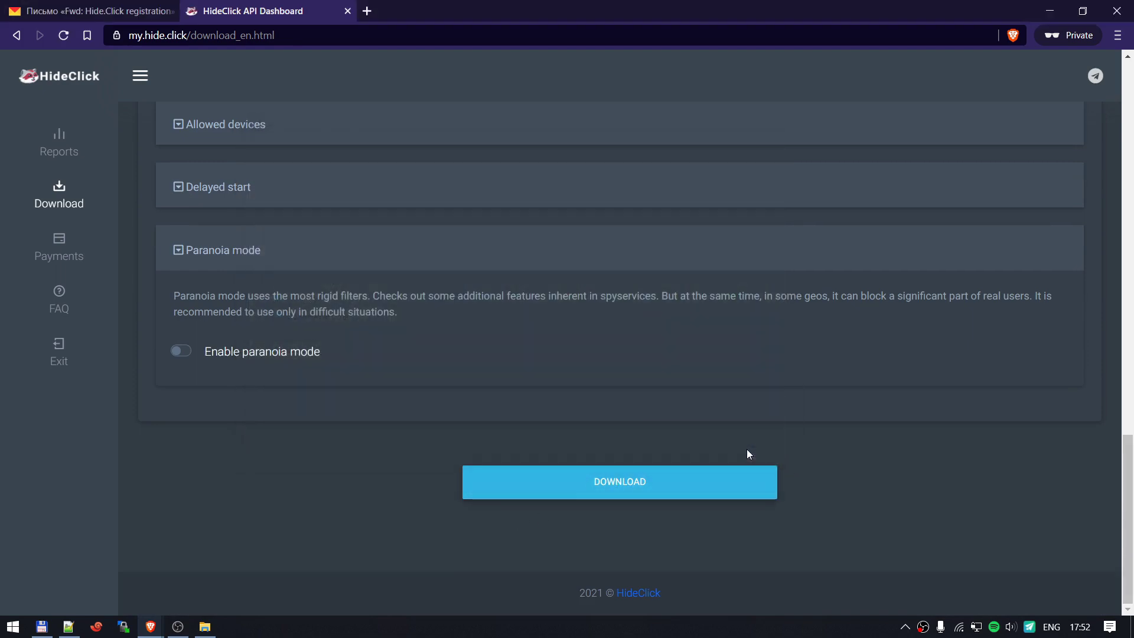